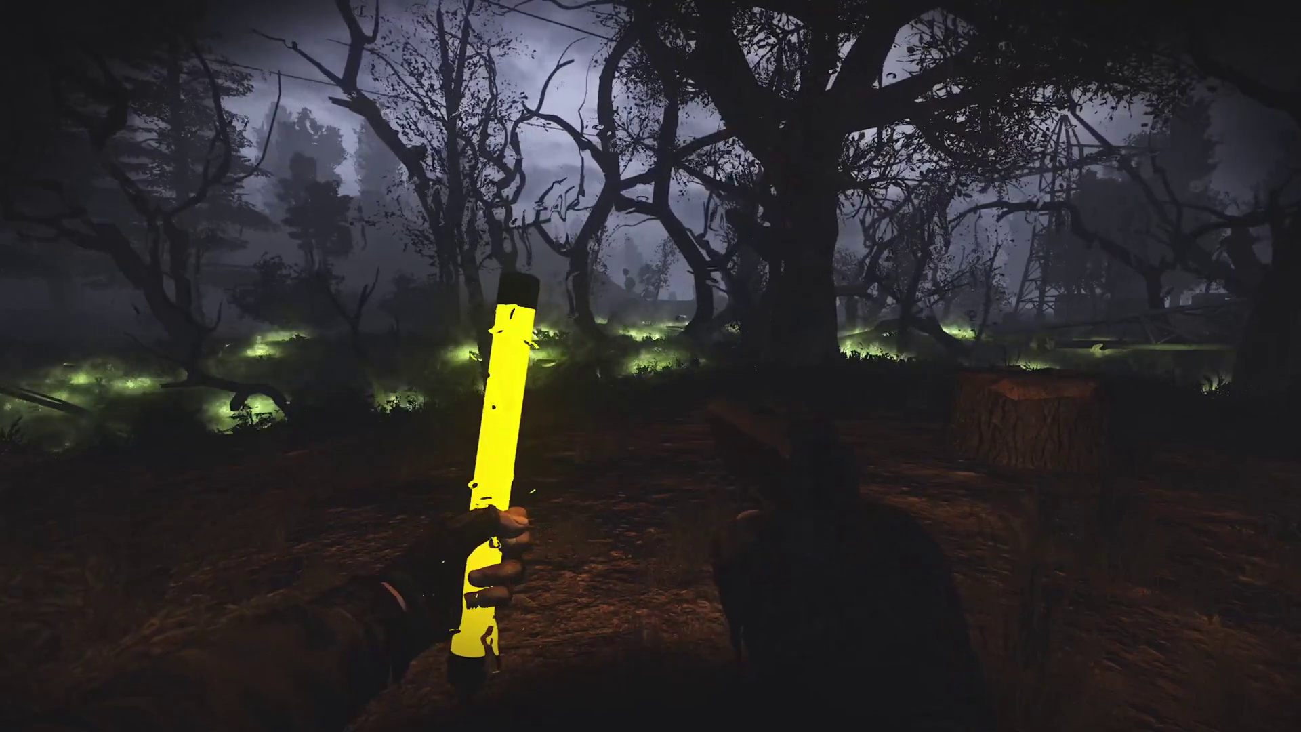
Lower the glowstick and pistol and ready the knife with the 1 key
key(1)
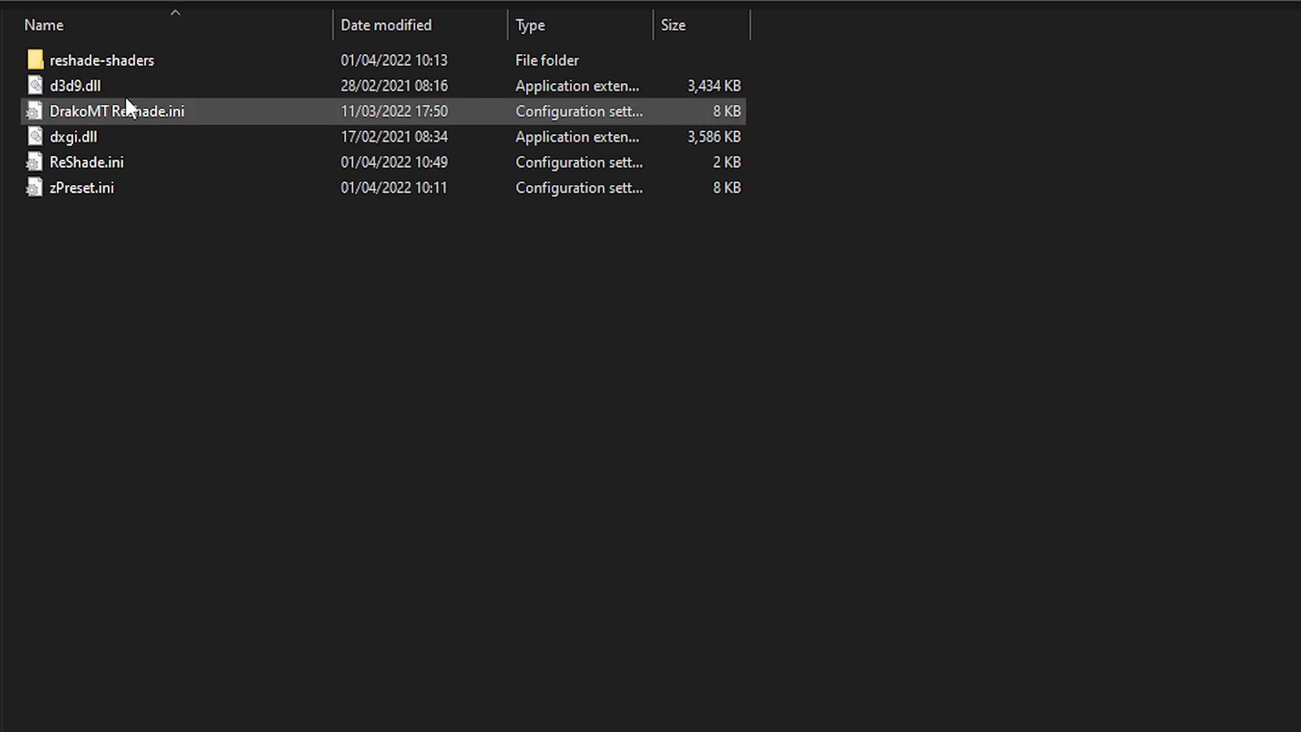
Check inside the reshade-shaders folder, then select d3d9.dll and dxgi.dll
double_click(130, 60)
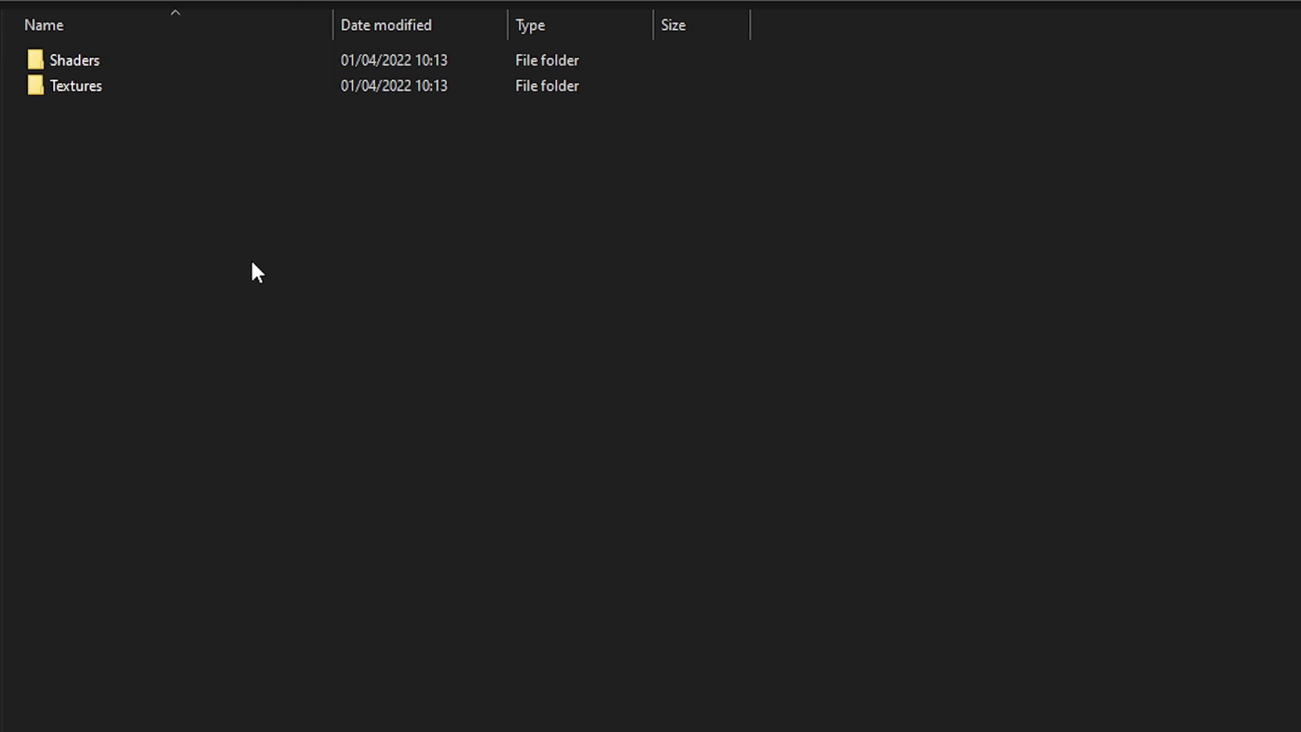
key(alt+Left)
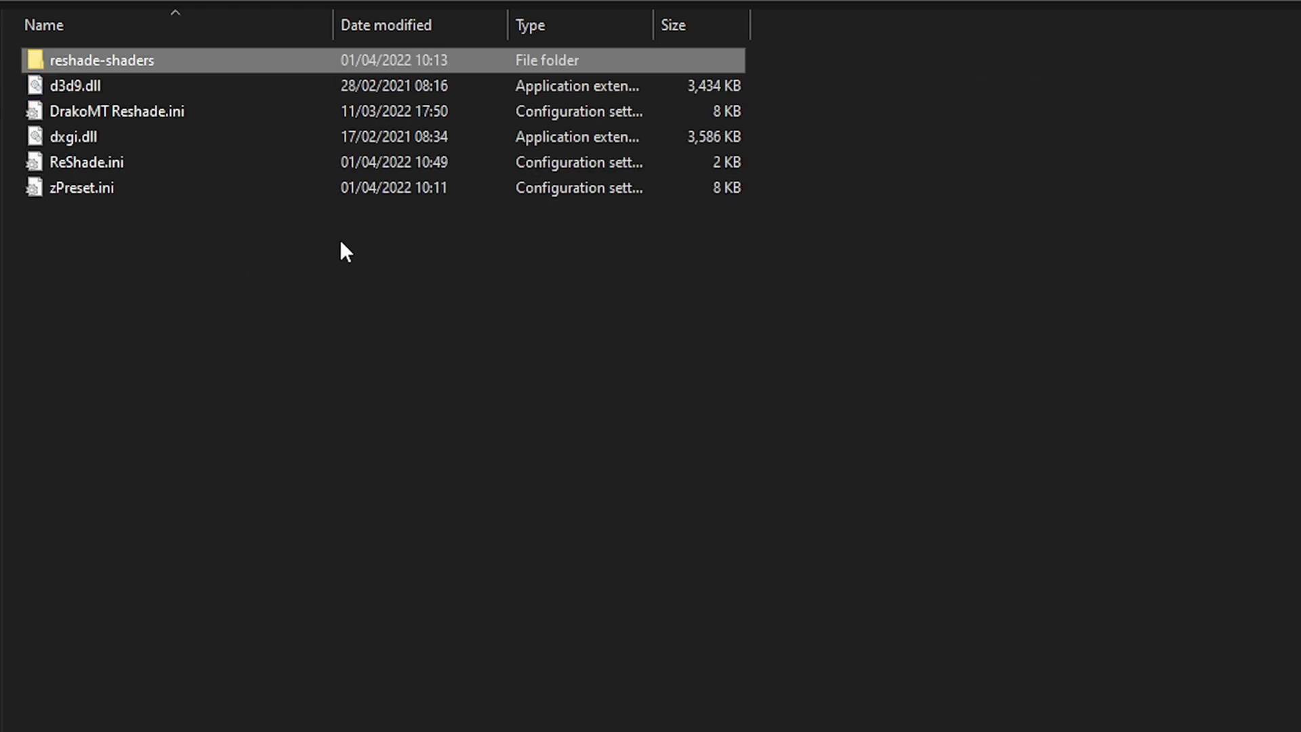
click(106, 84)
click(105, 142)
click(112, 92)
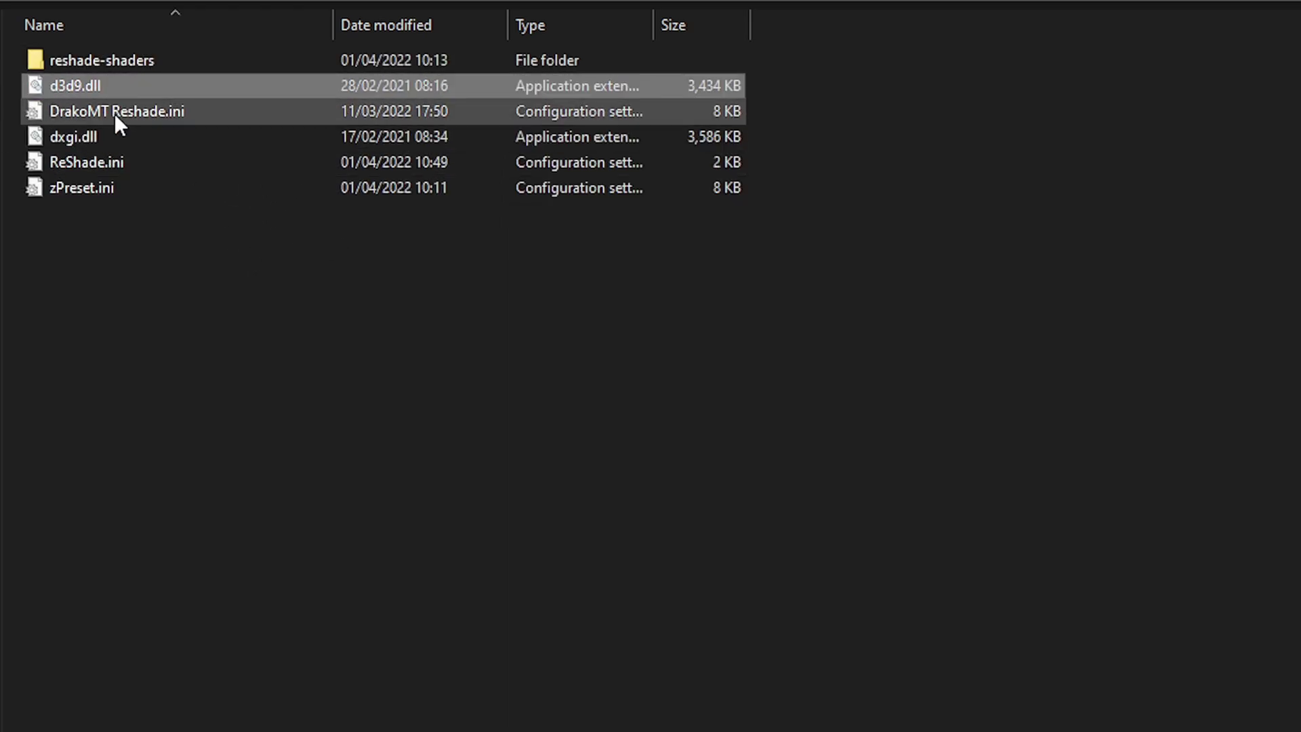
click(115, 137)
click(115, 92)
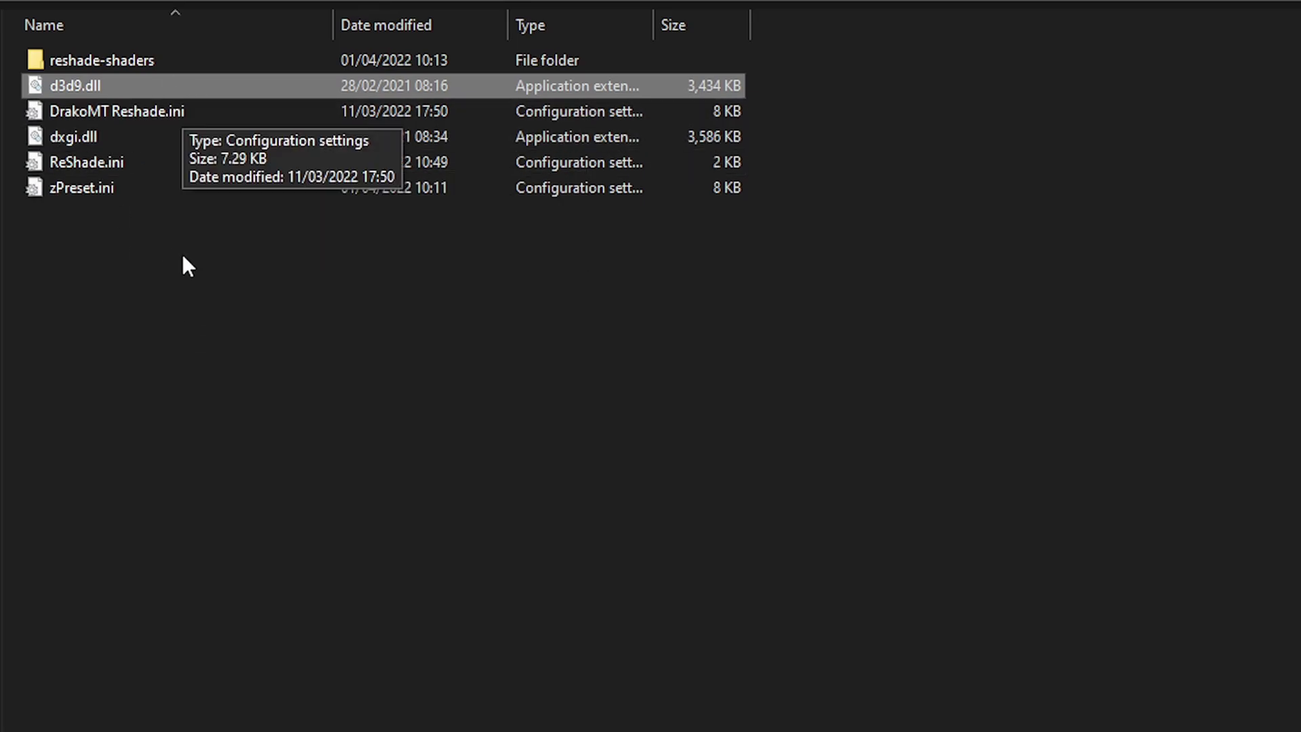
Copy the reshade-shaders folder and all five ReShade files, then go up to the Anomaly folder
ctrl+click(136, 112)
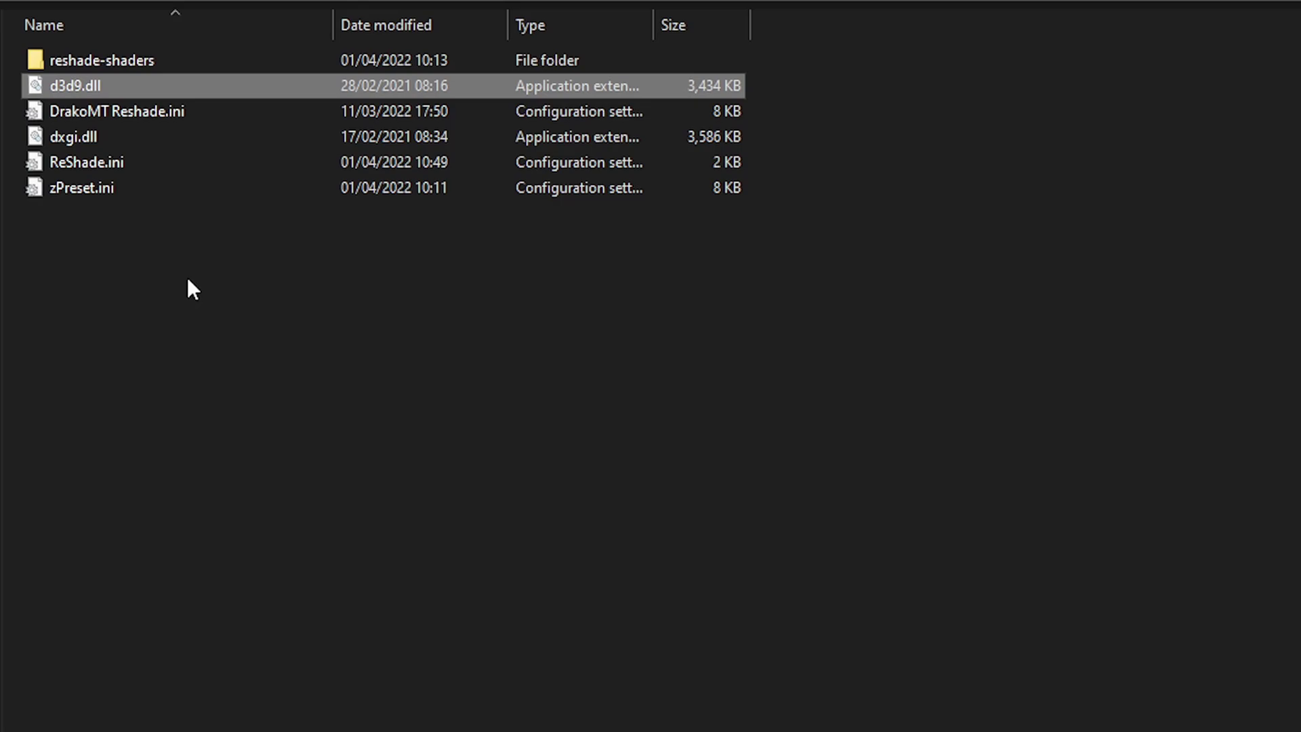
click(132, 164)
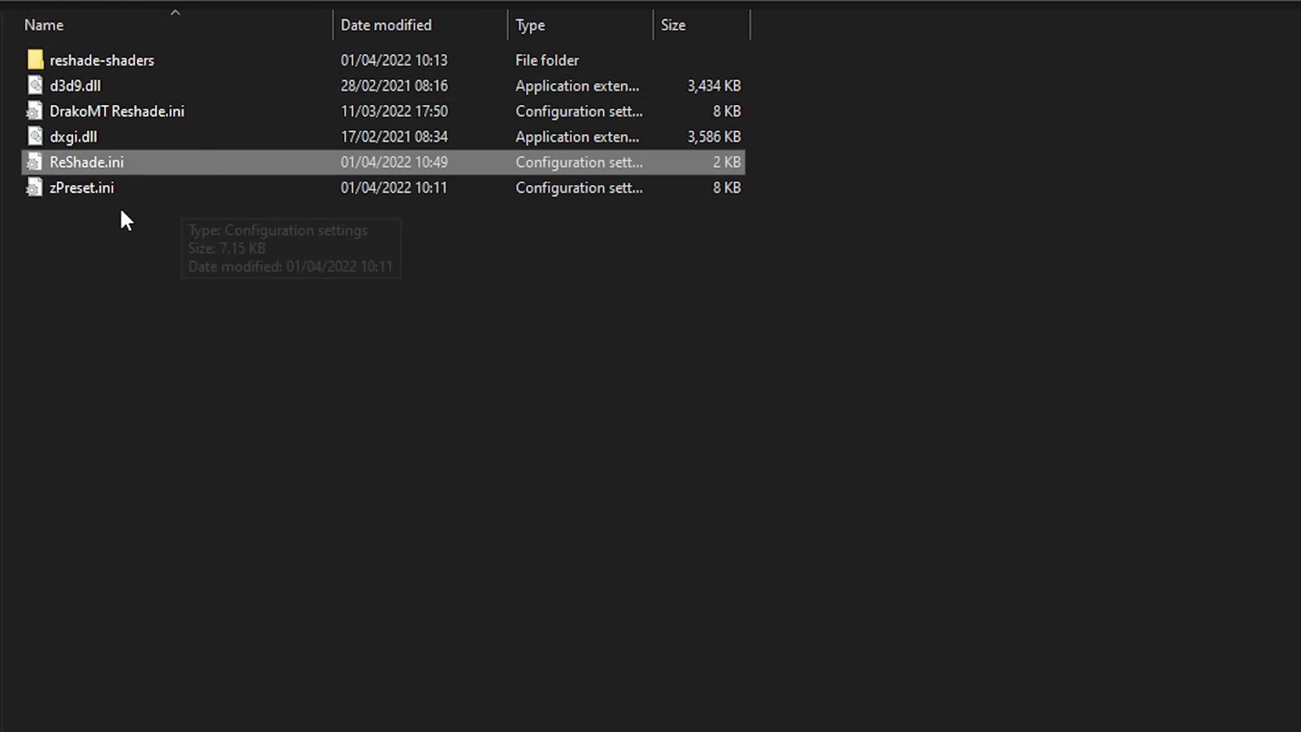
click(151, 299)
drag(151, 299, 109, 60)
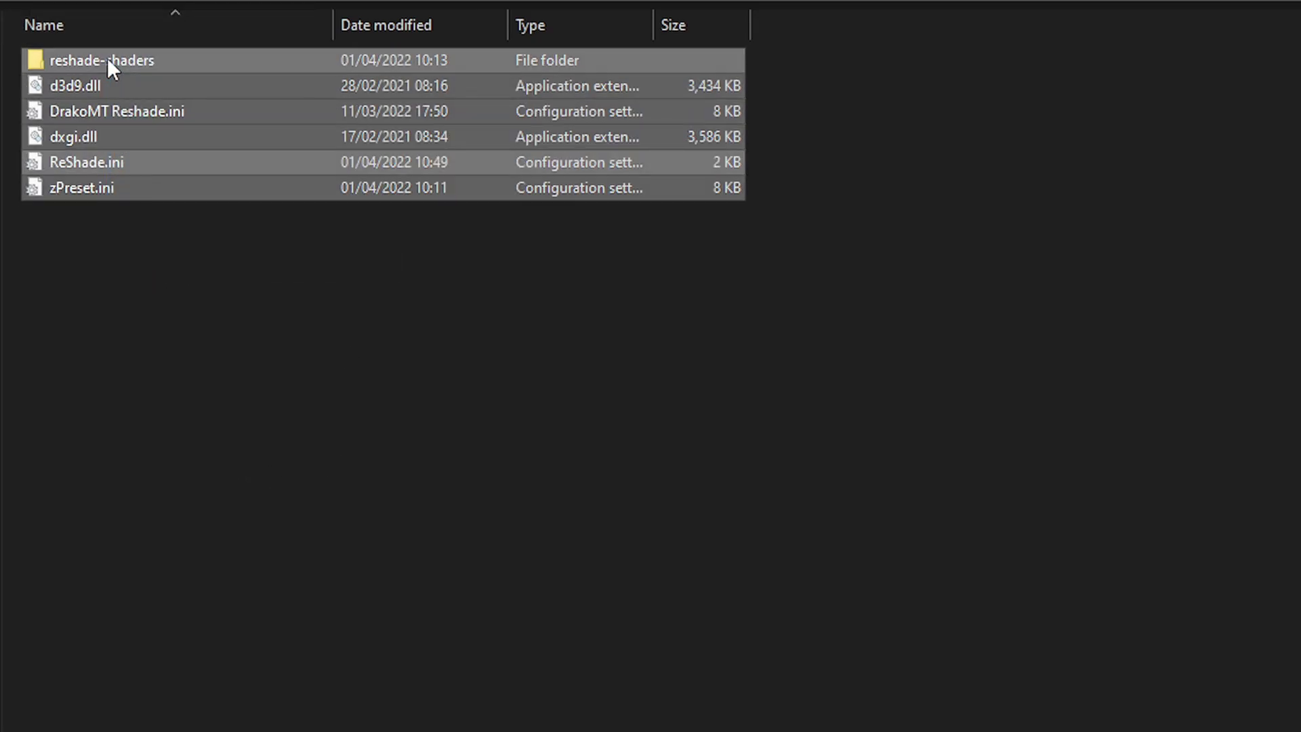
right_click(135, 68)
click(264, 406)
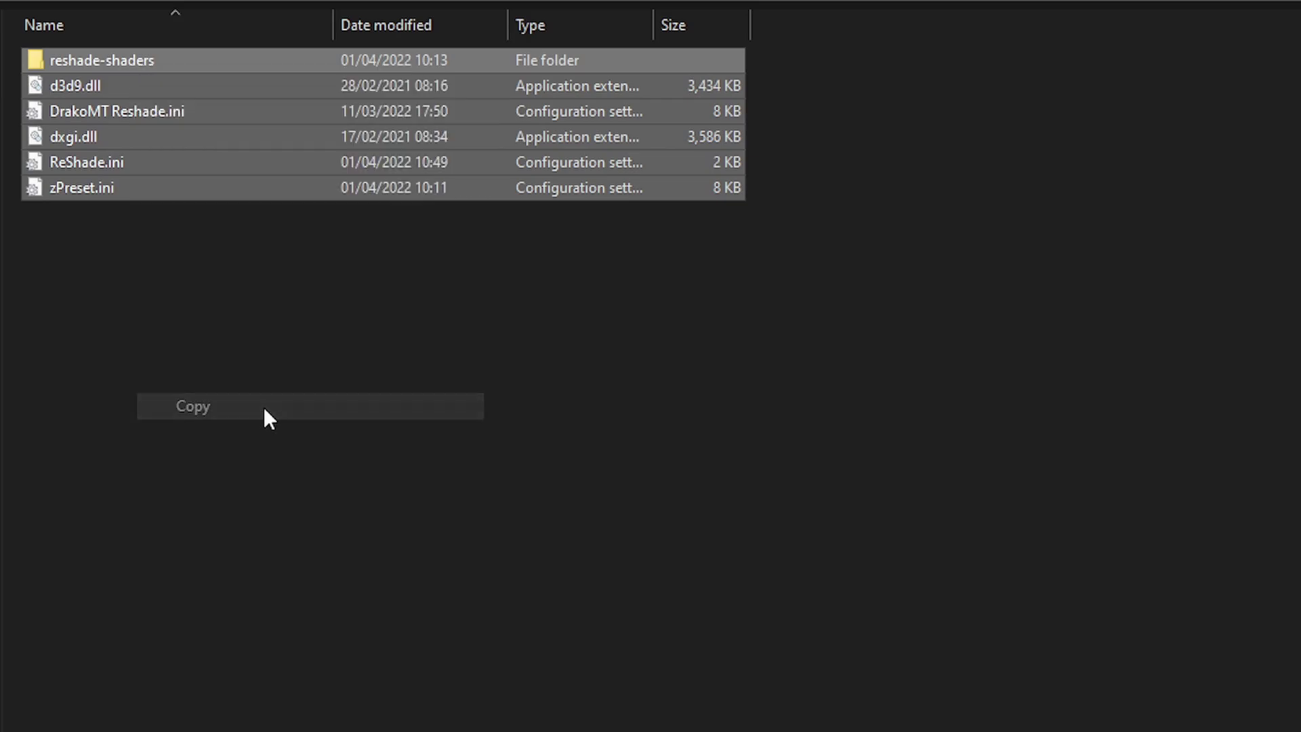
click(265, 406)
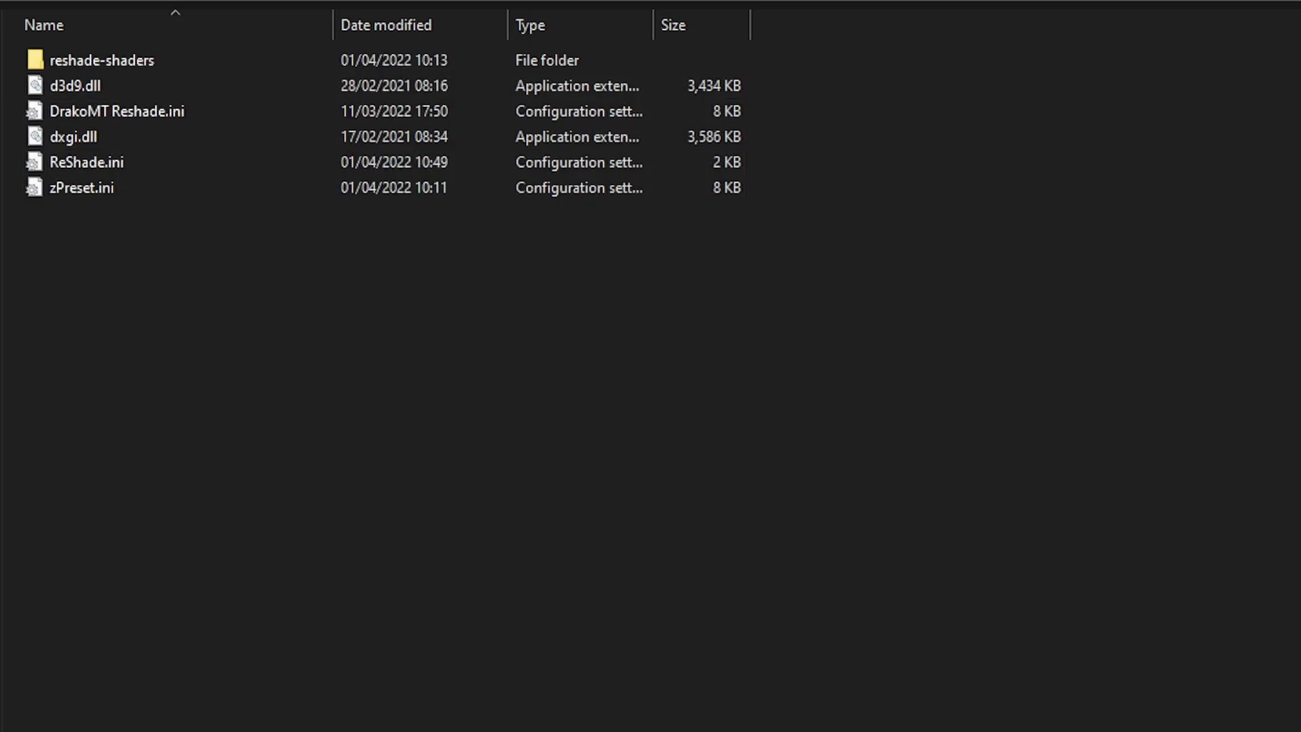
key(alt+Left)
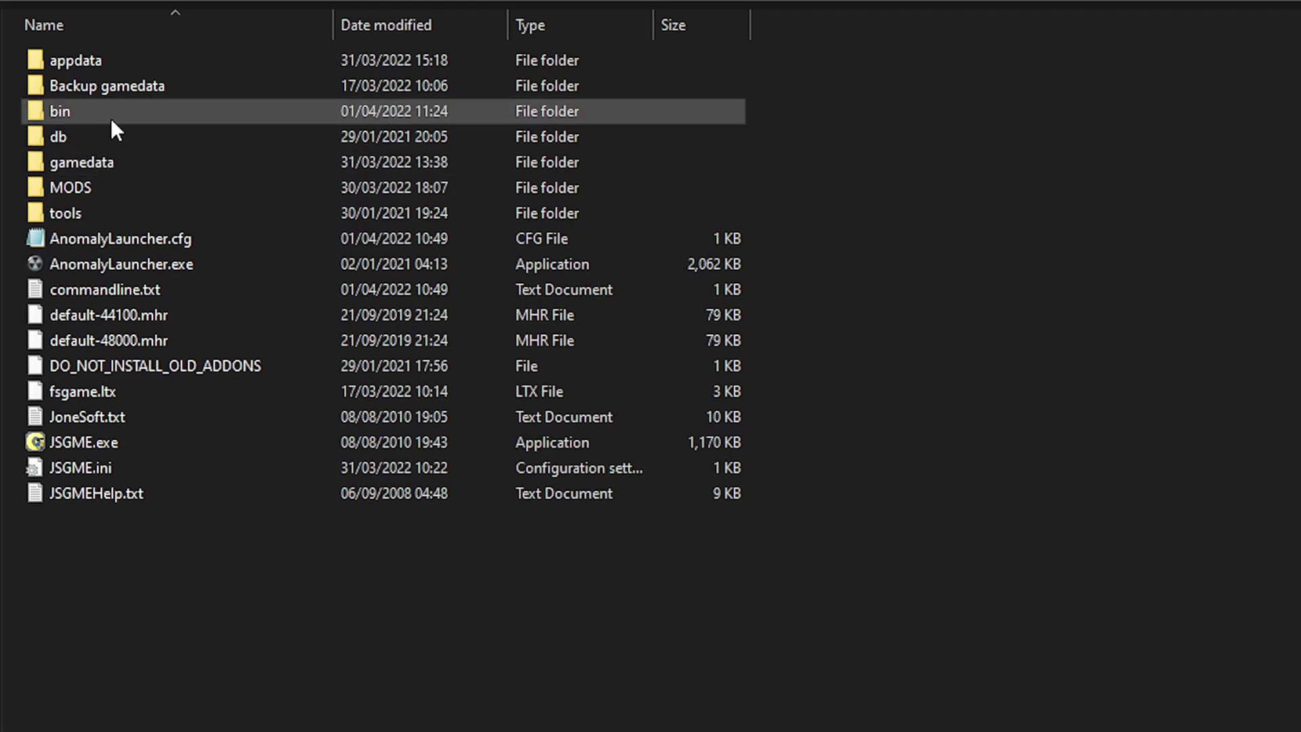
Paste the copied reshade-shaders folder and ReShade files into the bin folder
double_click(72, 111)
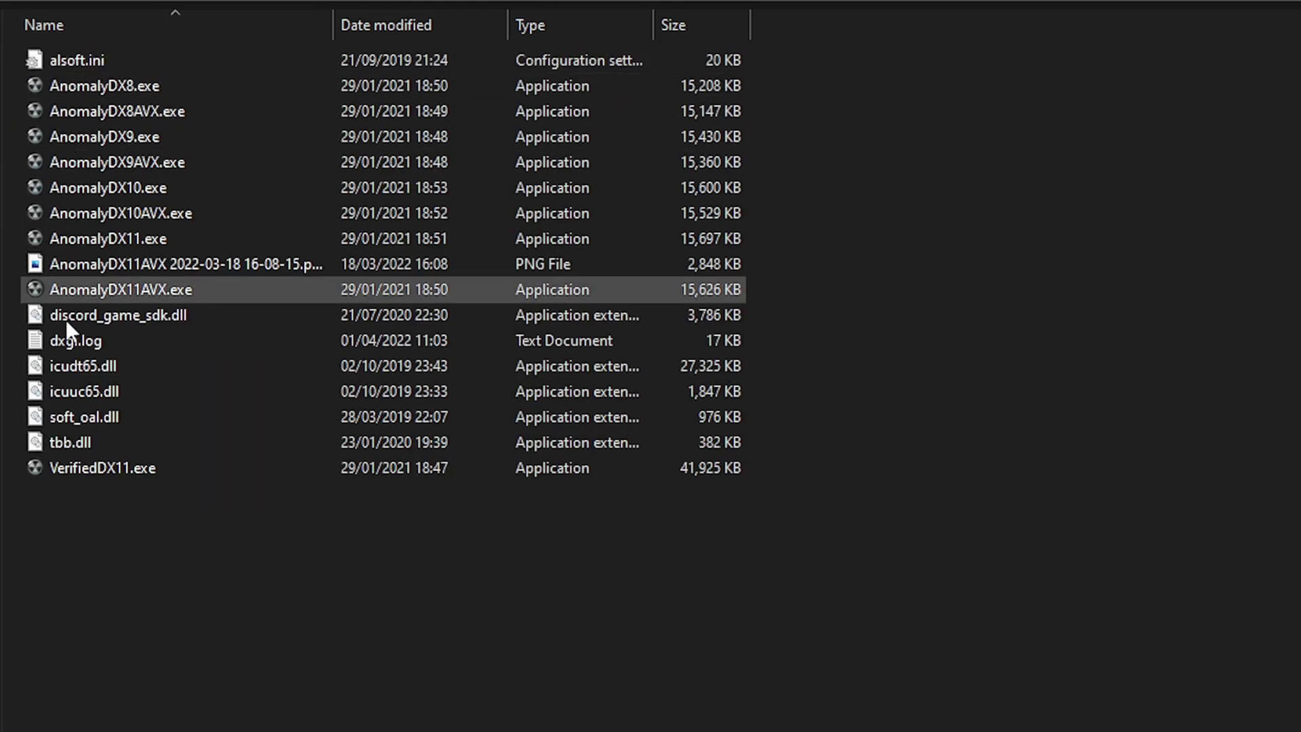
right_click(125, 667)
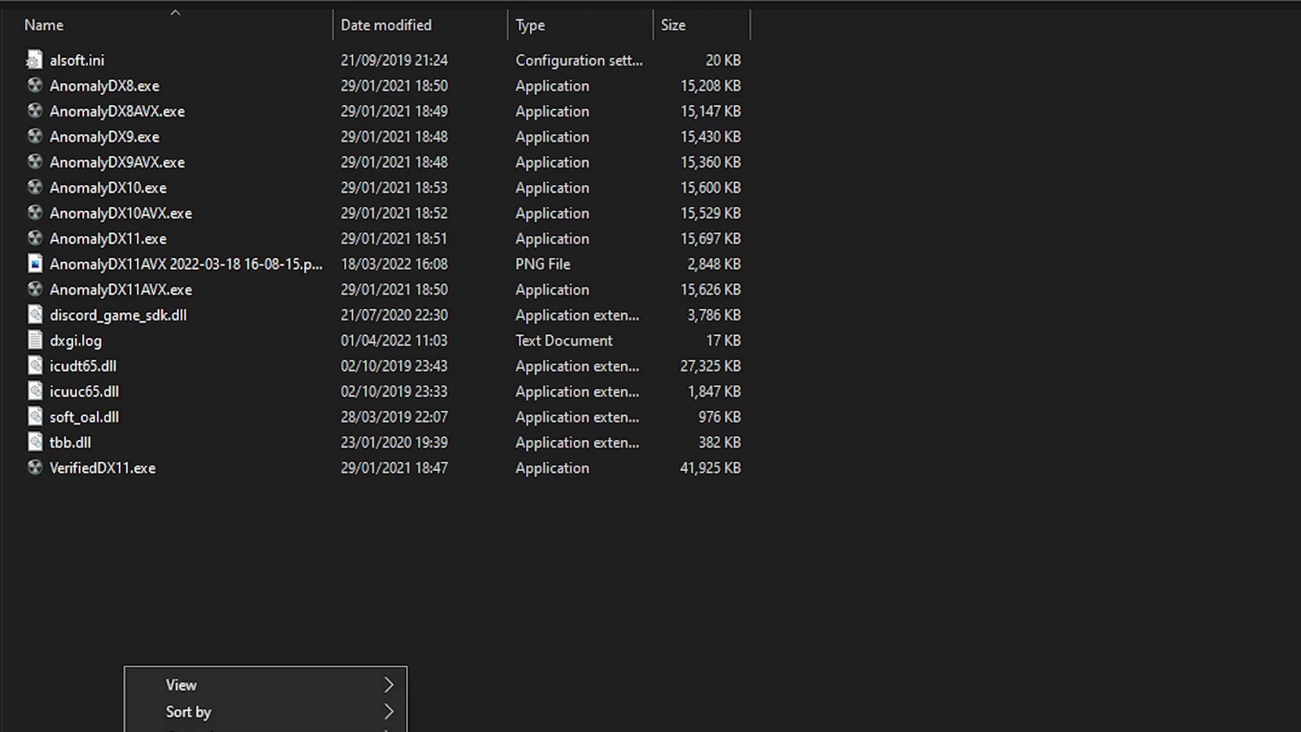
key(p)
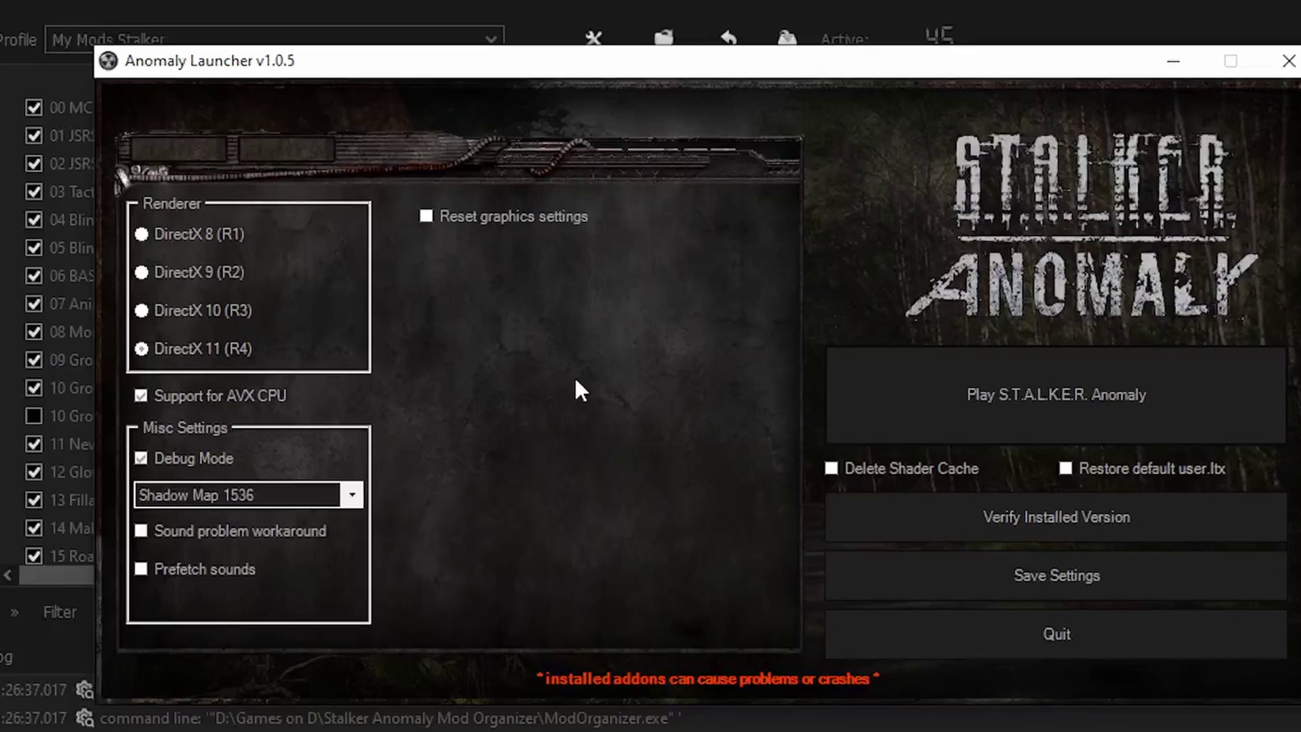
Start S.T.A.L.K.E.R. Anomaly from the launcher with the DirectX 11 renderer
click(928, 380)
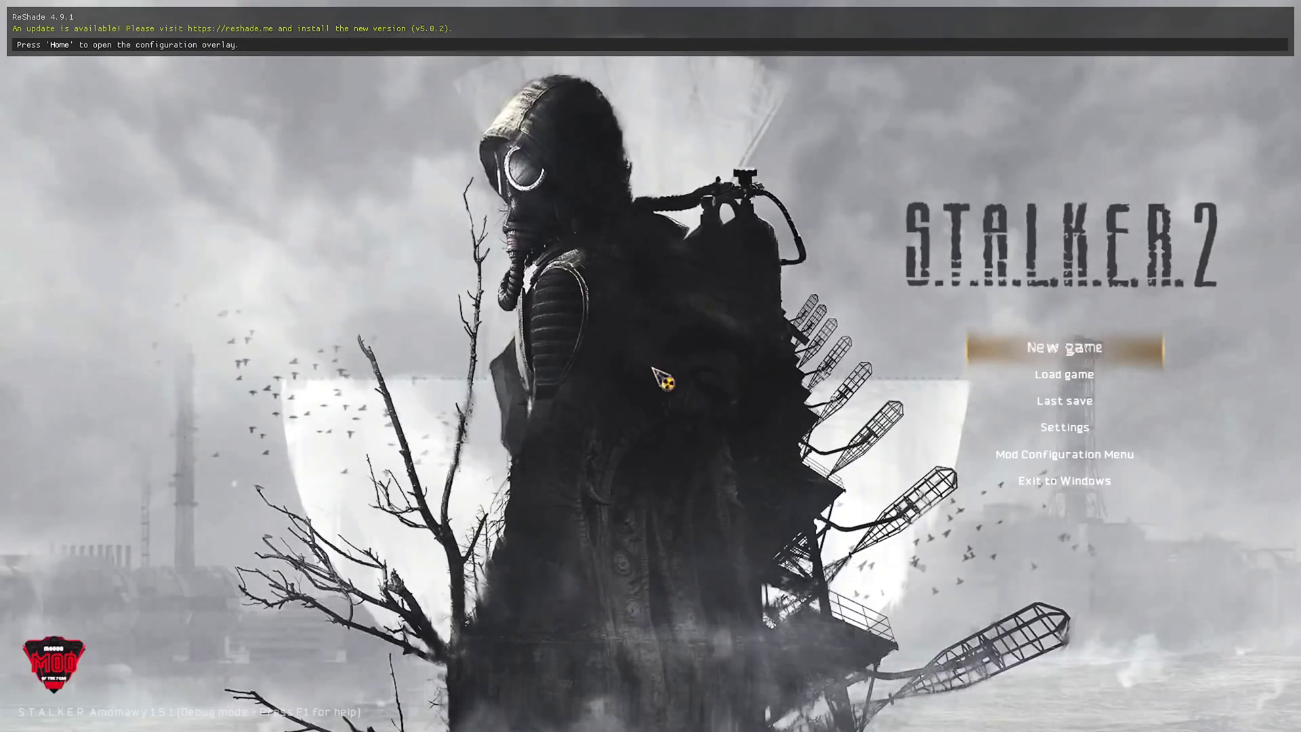
key(Home)
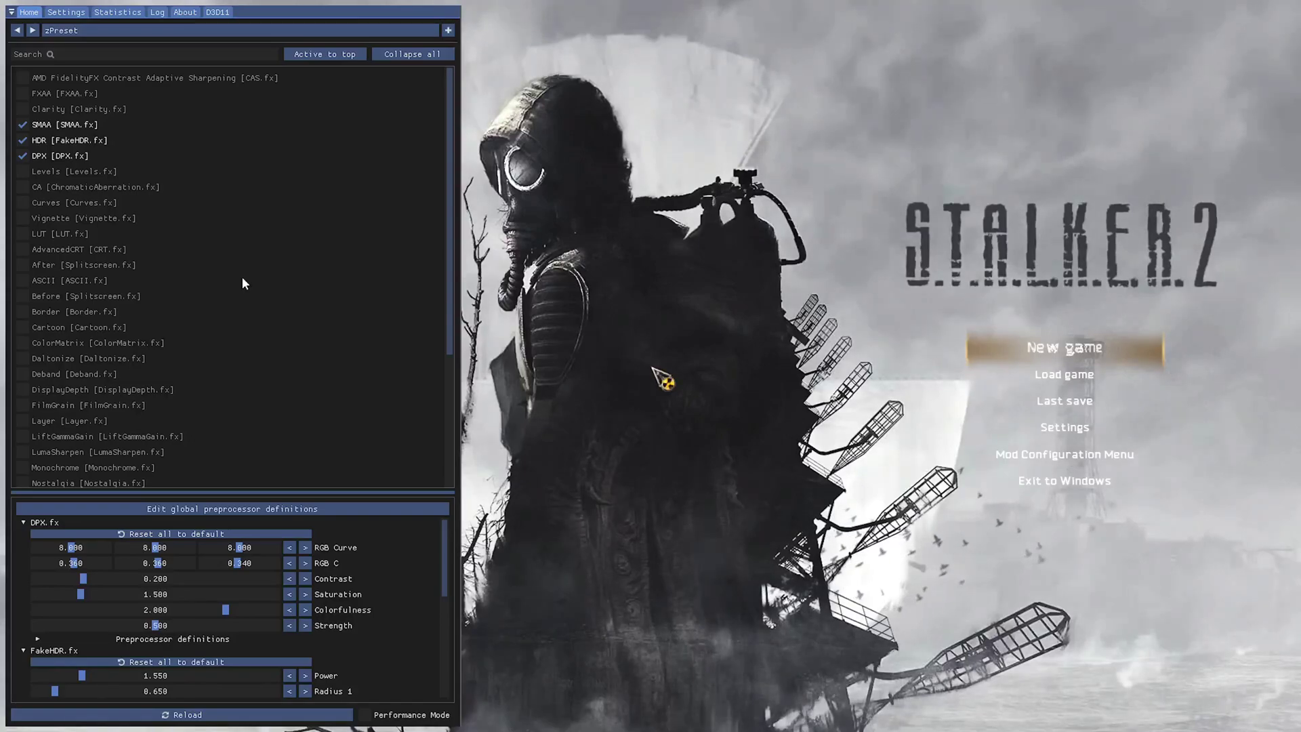
drag(457, 190, 444, 152)
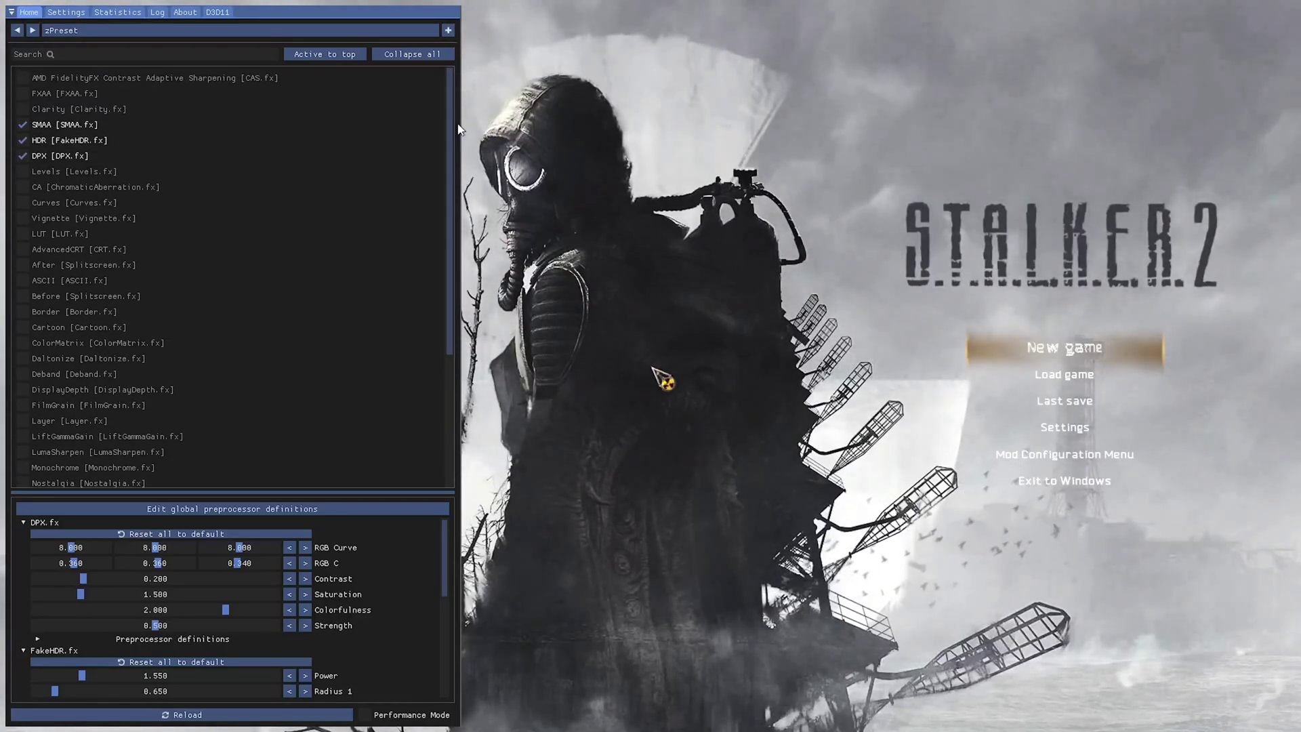
mouse_move(53, 83)
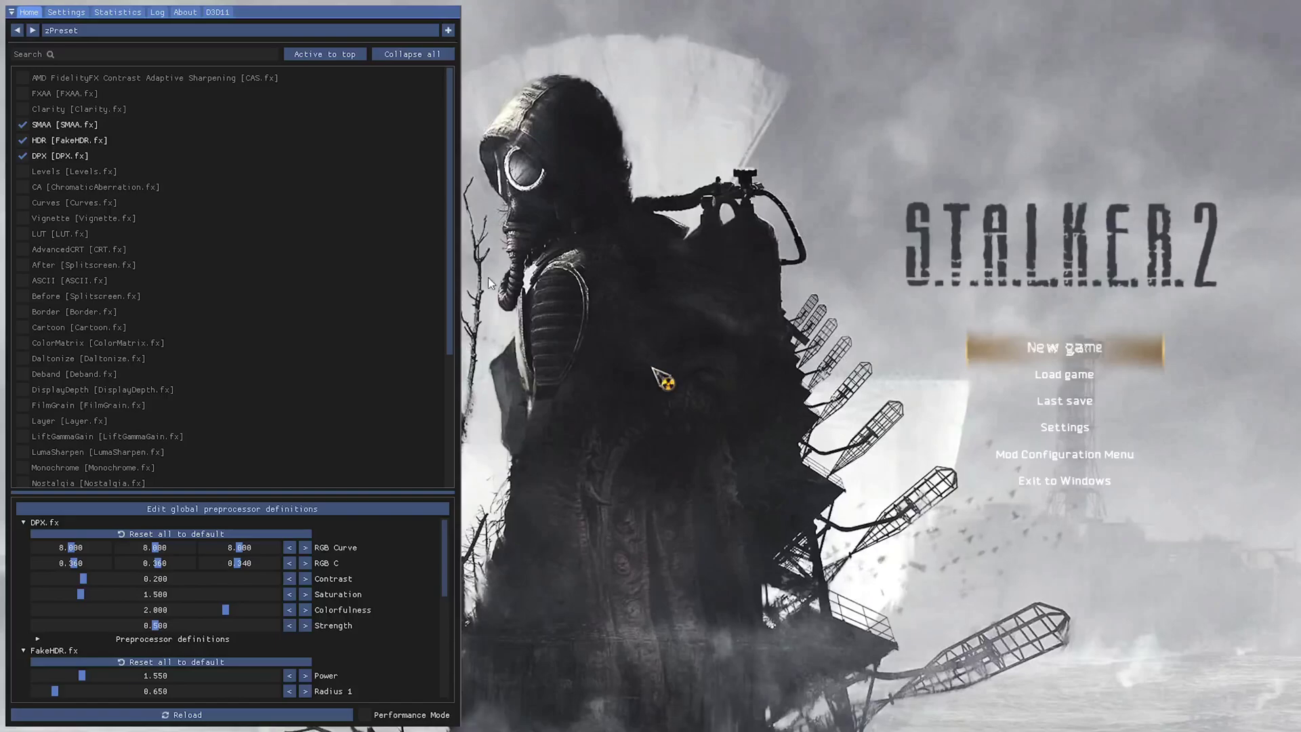
key(Home)
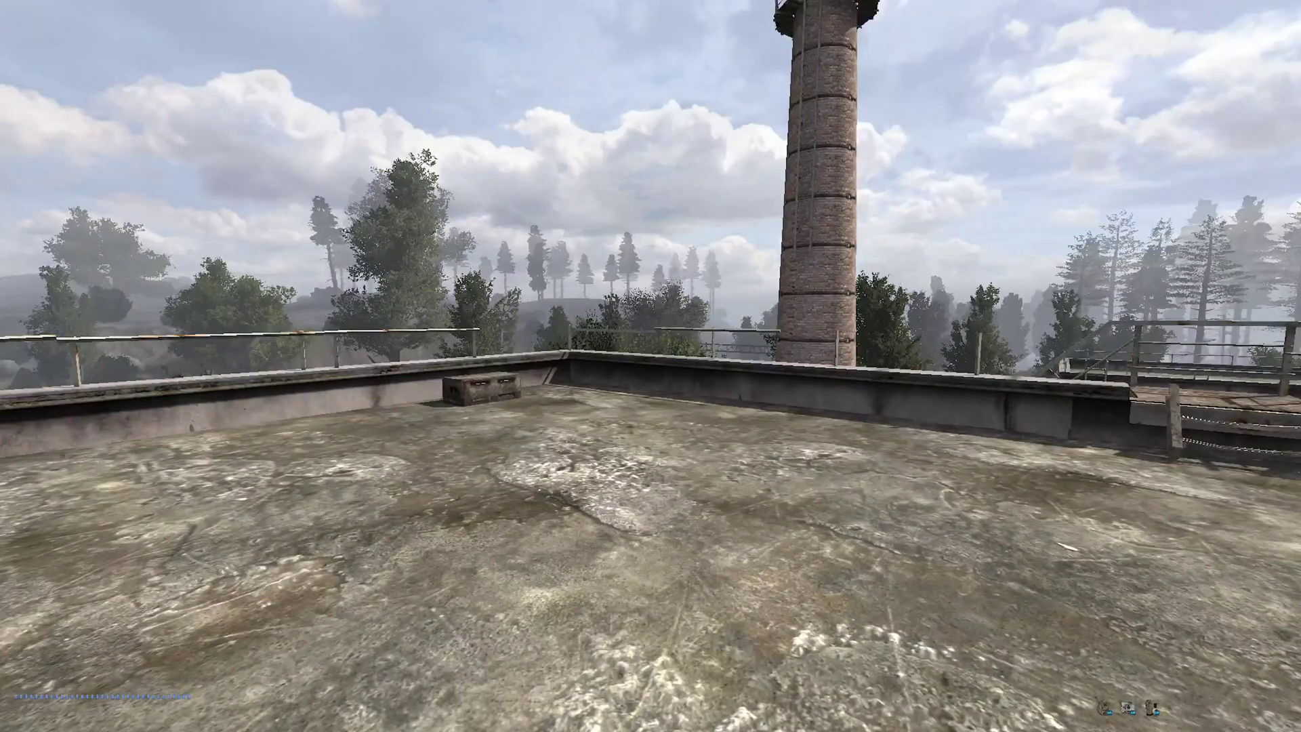
In the ReShade overlay, re-enable all effects and compare DPX off and on, leaving it on
key(Home)
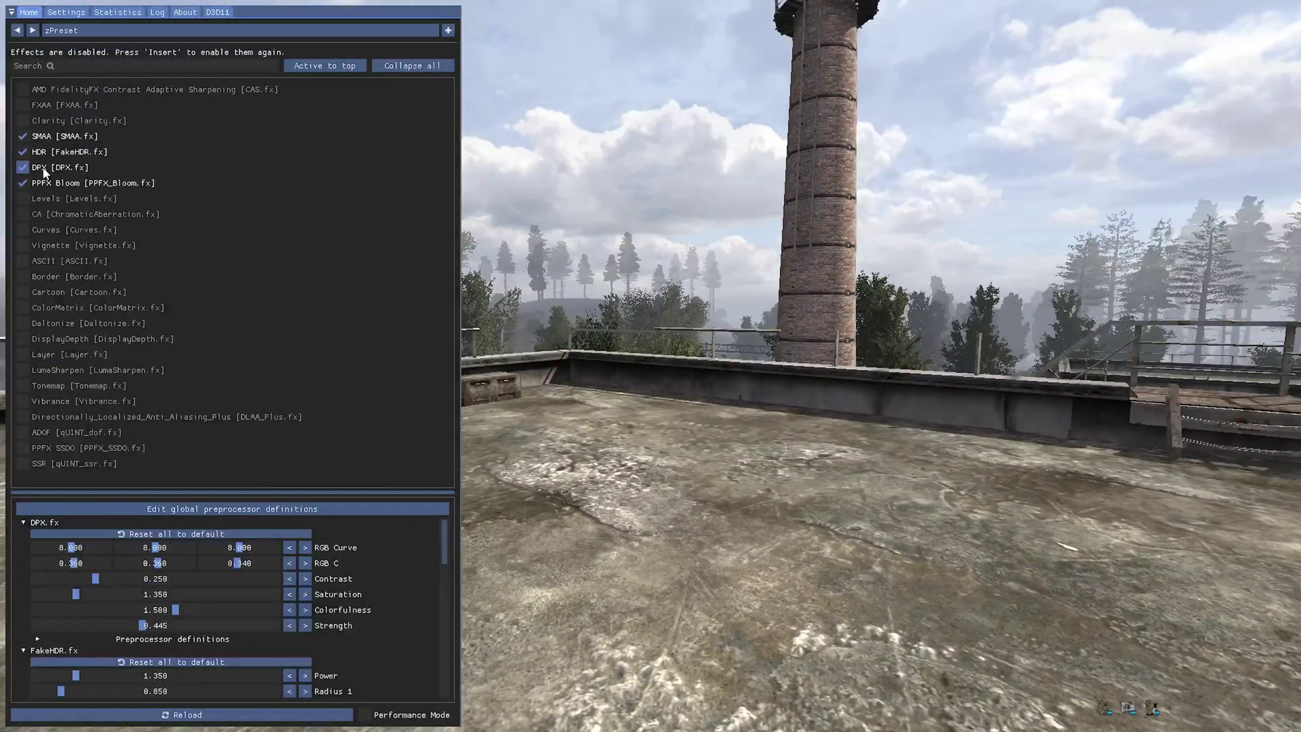
click(43, 170)
click(44, 169)
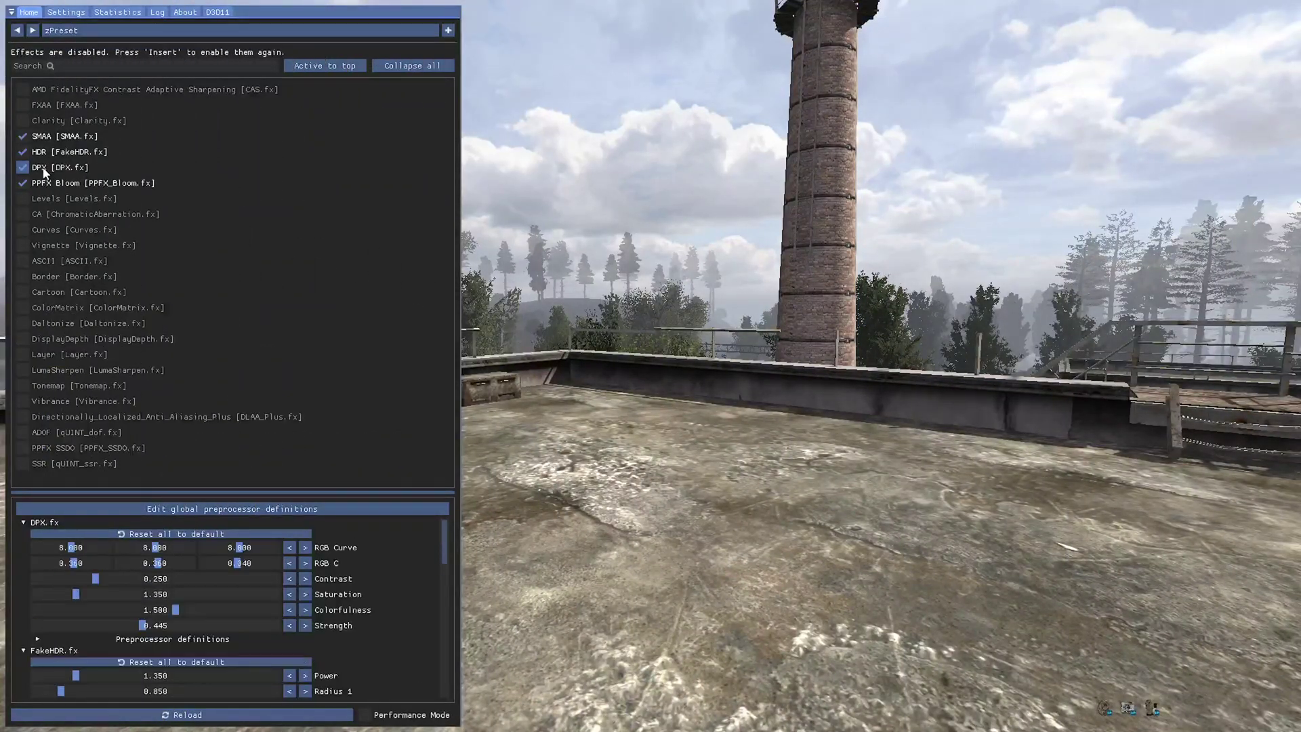
key(Insert)
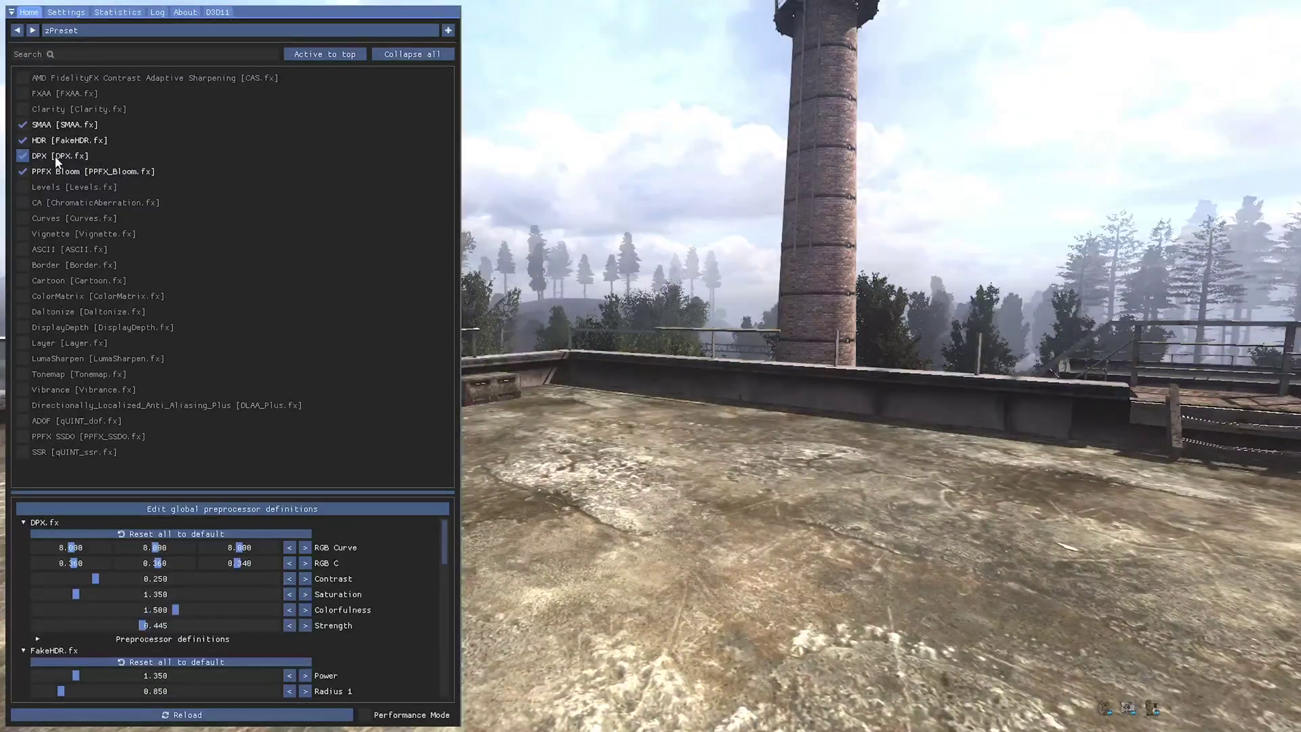
click(57, 160)
click(57, 160)
click(56, 161)
click(56, 160)
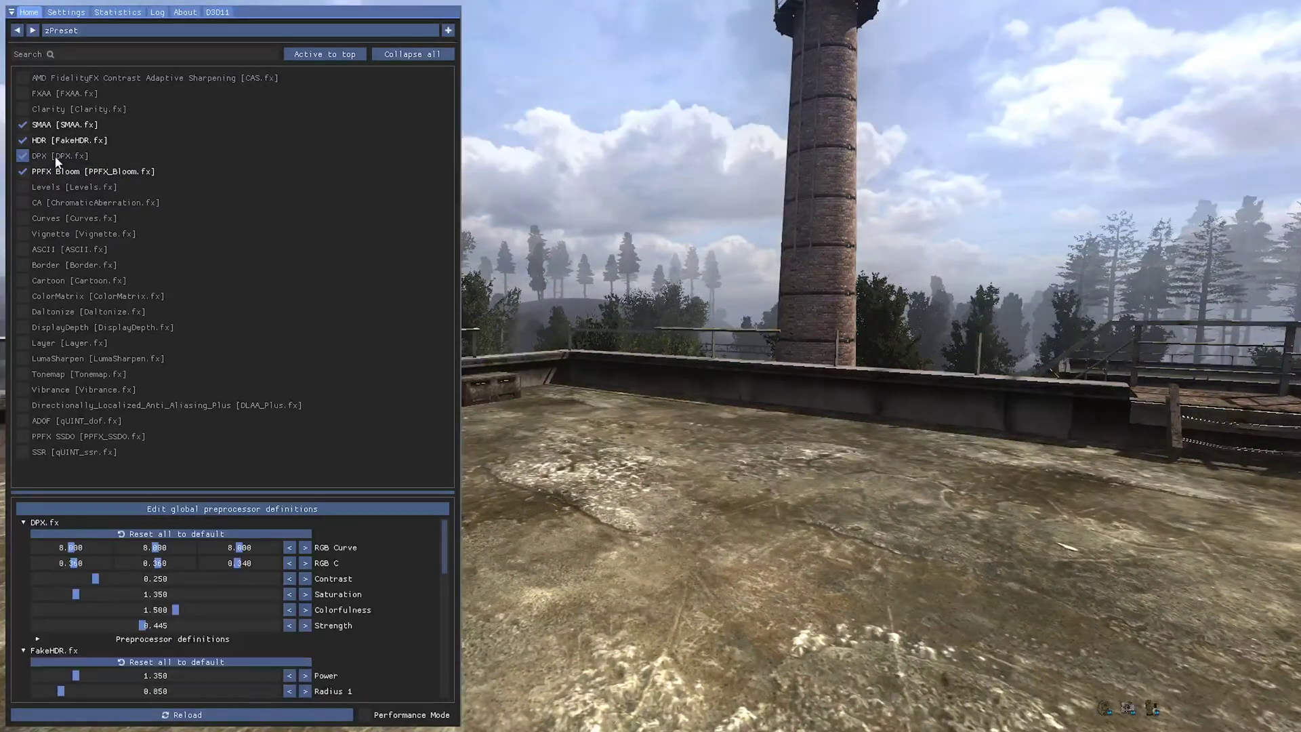
click(56, 161)
click(56, 160)
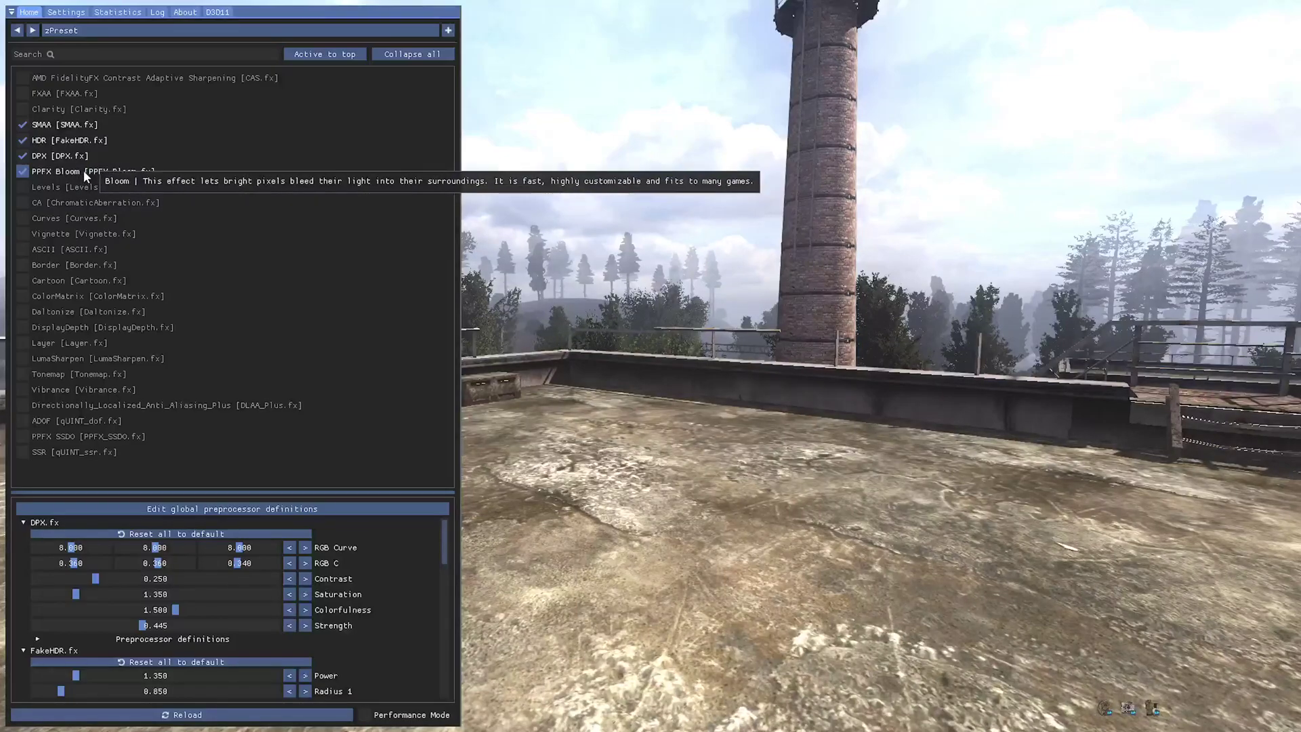
Compare PPFX Bloom off and on, leave it enabled, and close the overlay
click(83, 170)
click(83, 170)
click(84, 169)
click(84, 169)
click(83, 170)
click(83, 169)
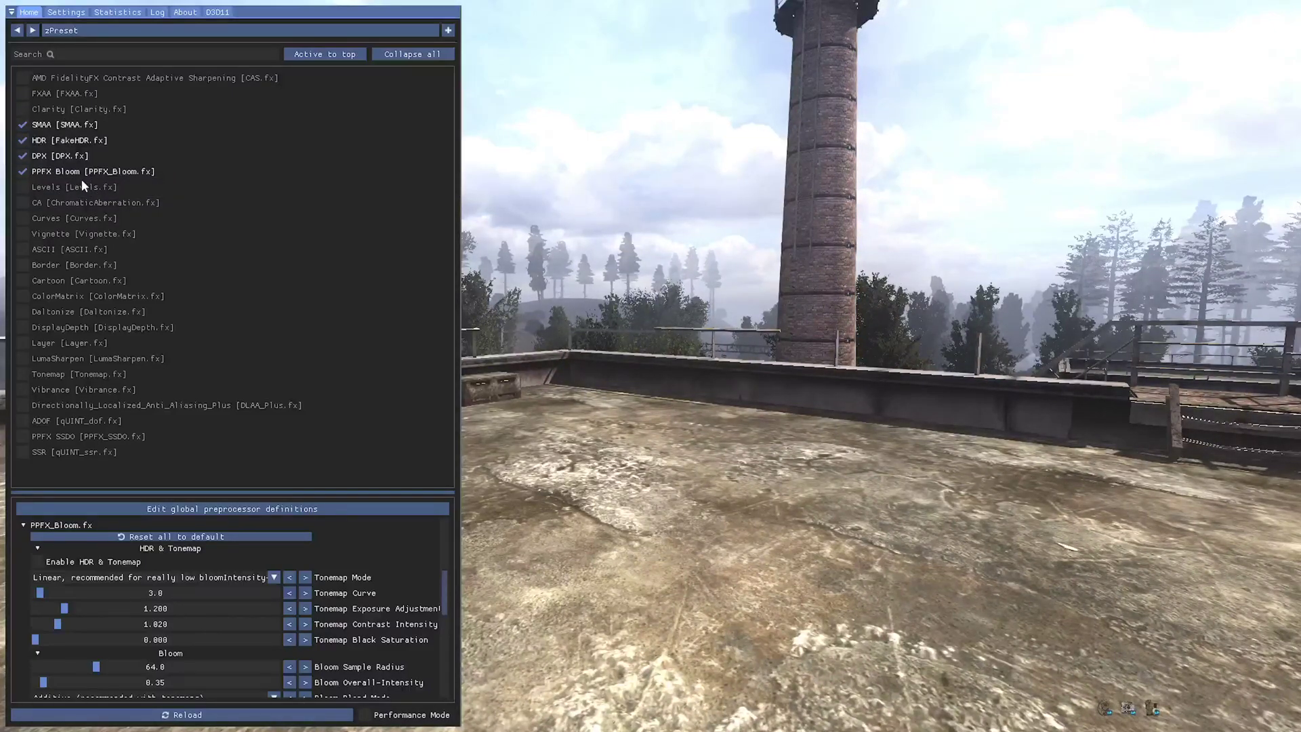
key(Home)
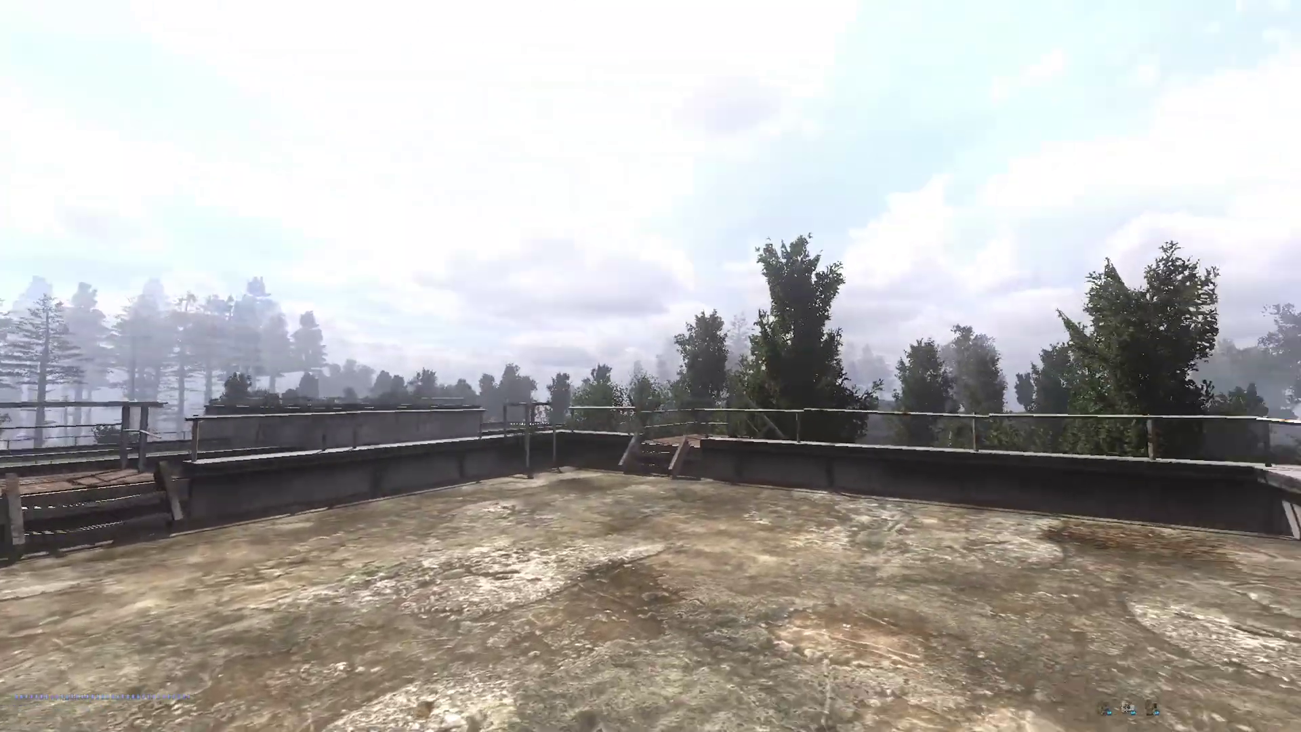
key(w)
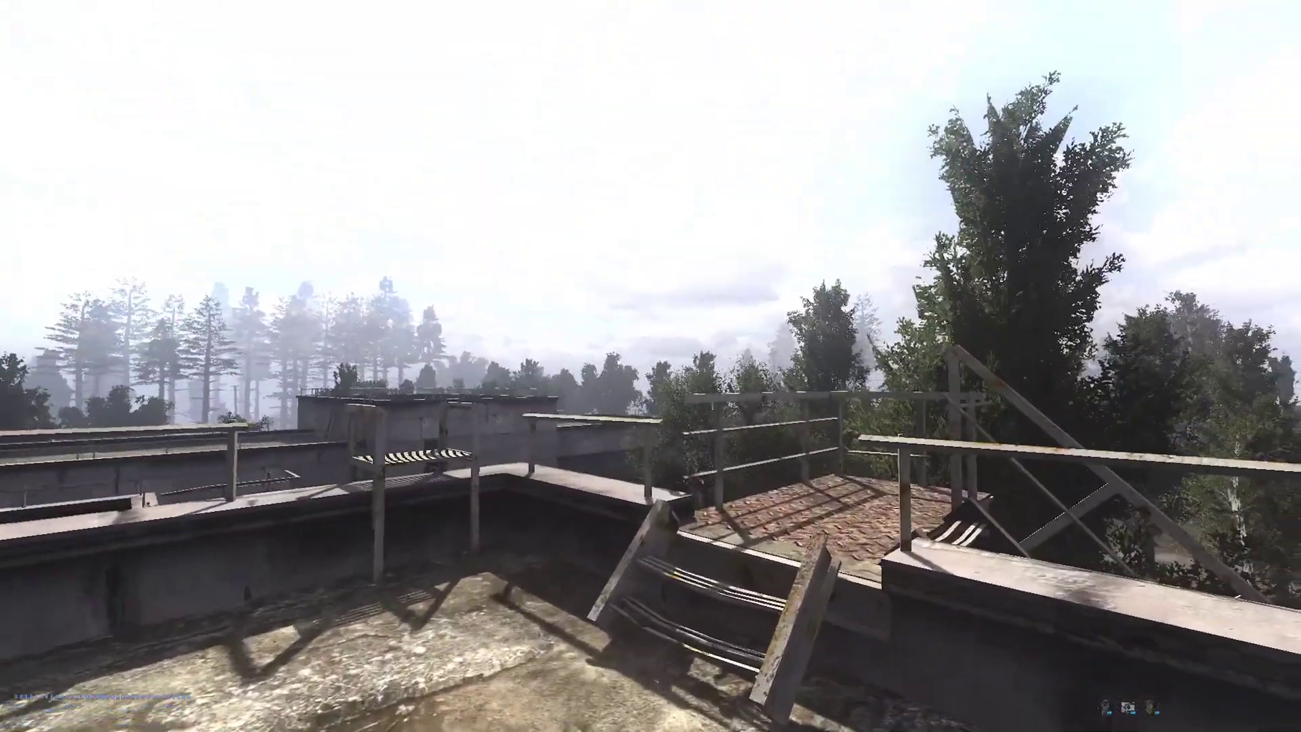
Reopen the ReShade overlay and move PPFX Bloom up, then back below DPX
key(Home)
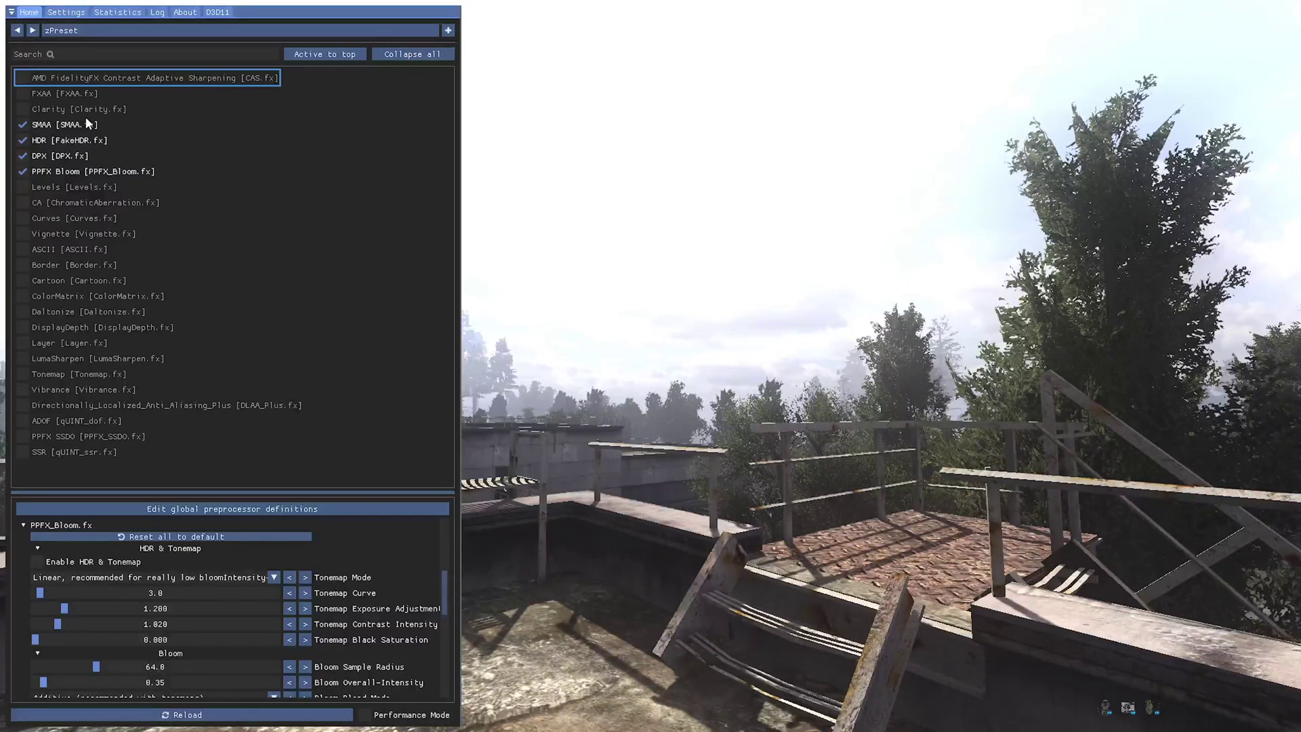
drag(61, 174, 59, 135)
drag(61, 155, 61, 173)
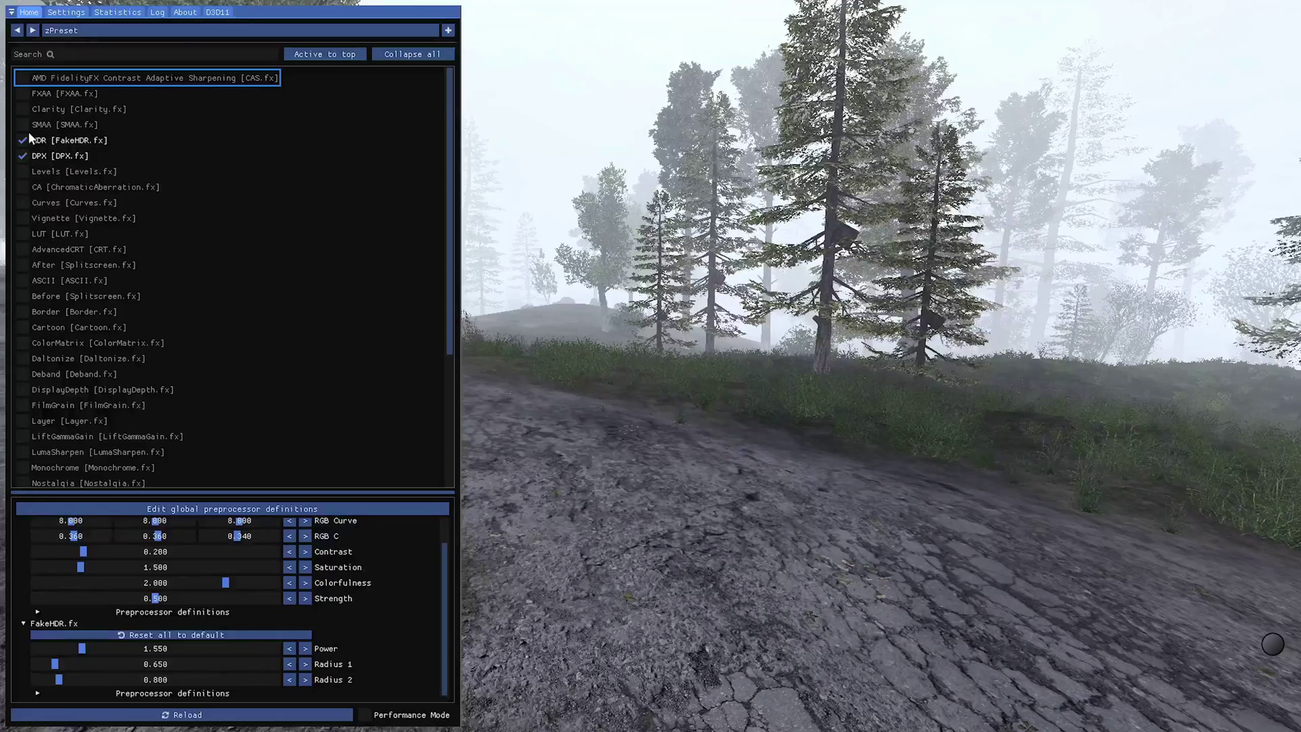
Tick SMAA, Clarity, PPFX Bloom and ADOF [qUINT_dof.fx], then close the ReShade overlay
click(27, 125)
click(28, 111)
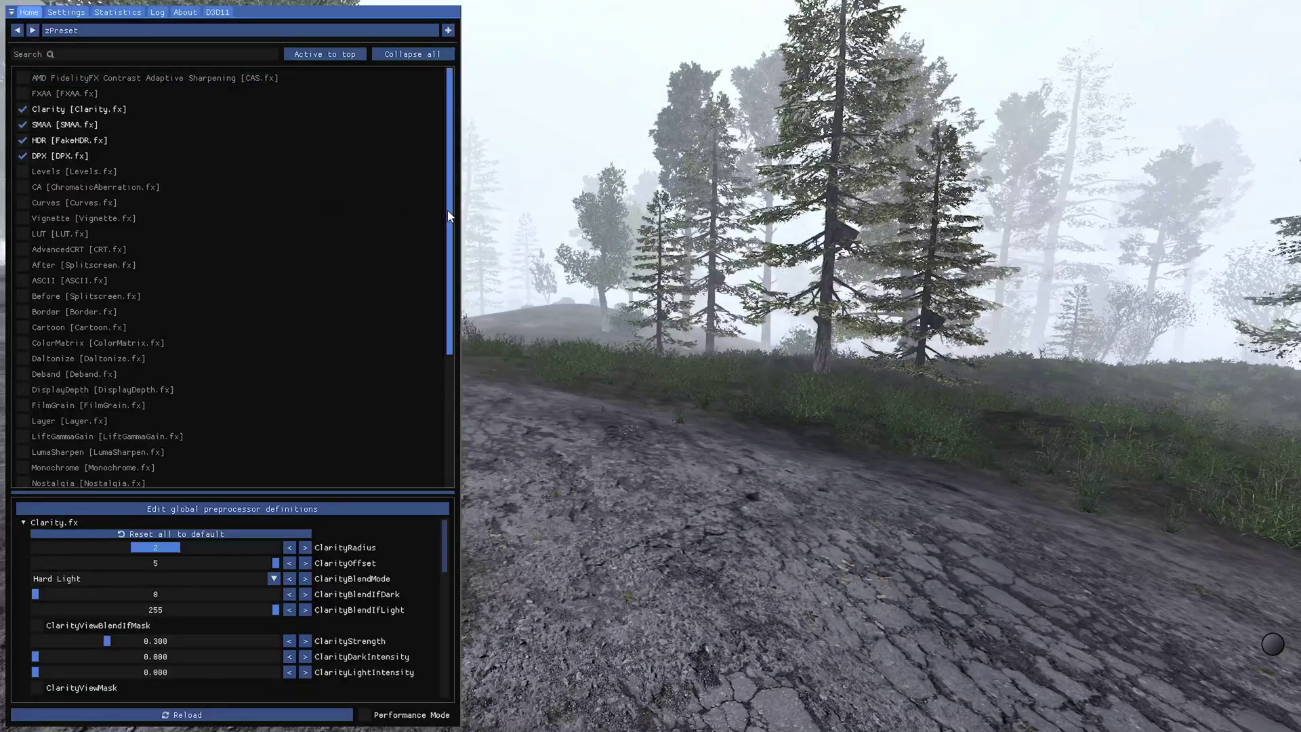
scroll(447, 215, down, 5)
click(61, 449)
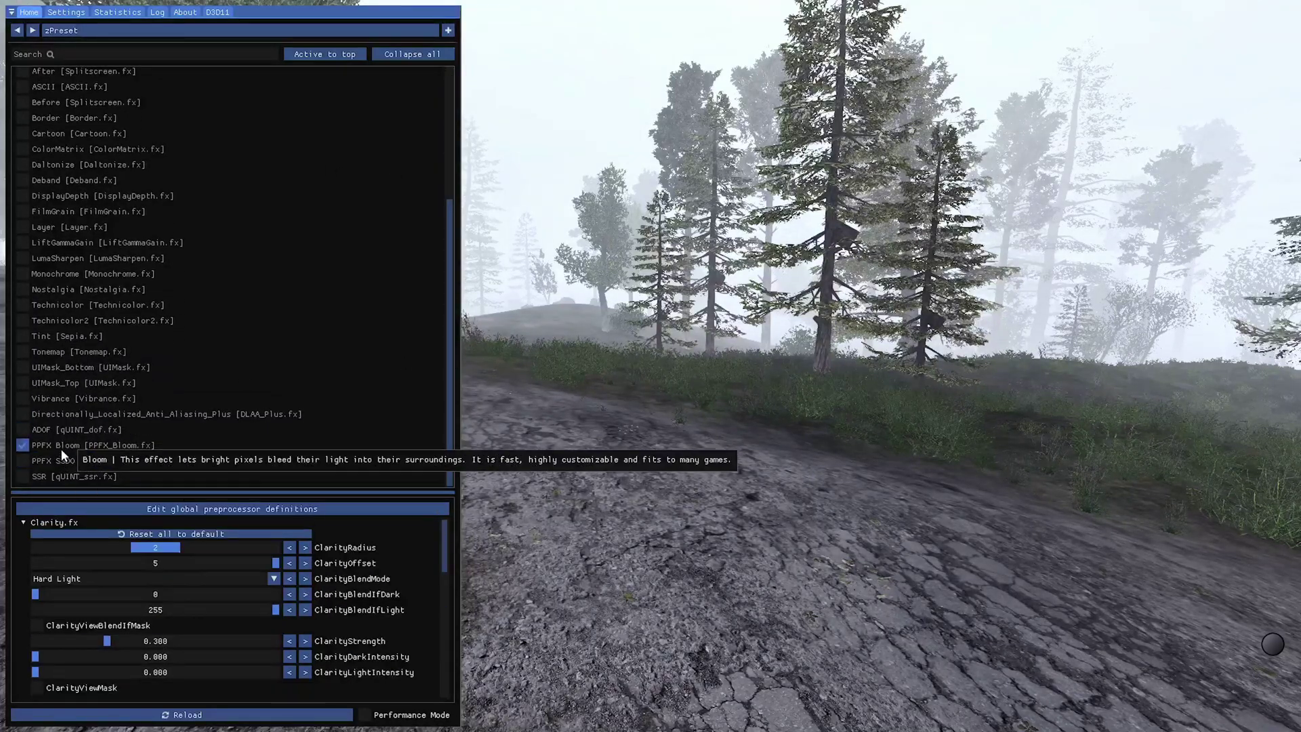
click(109, 429)
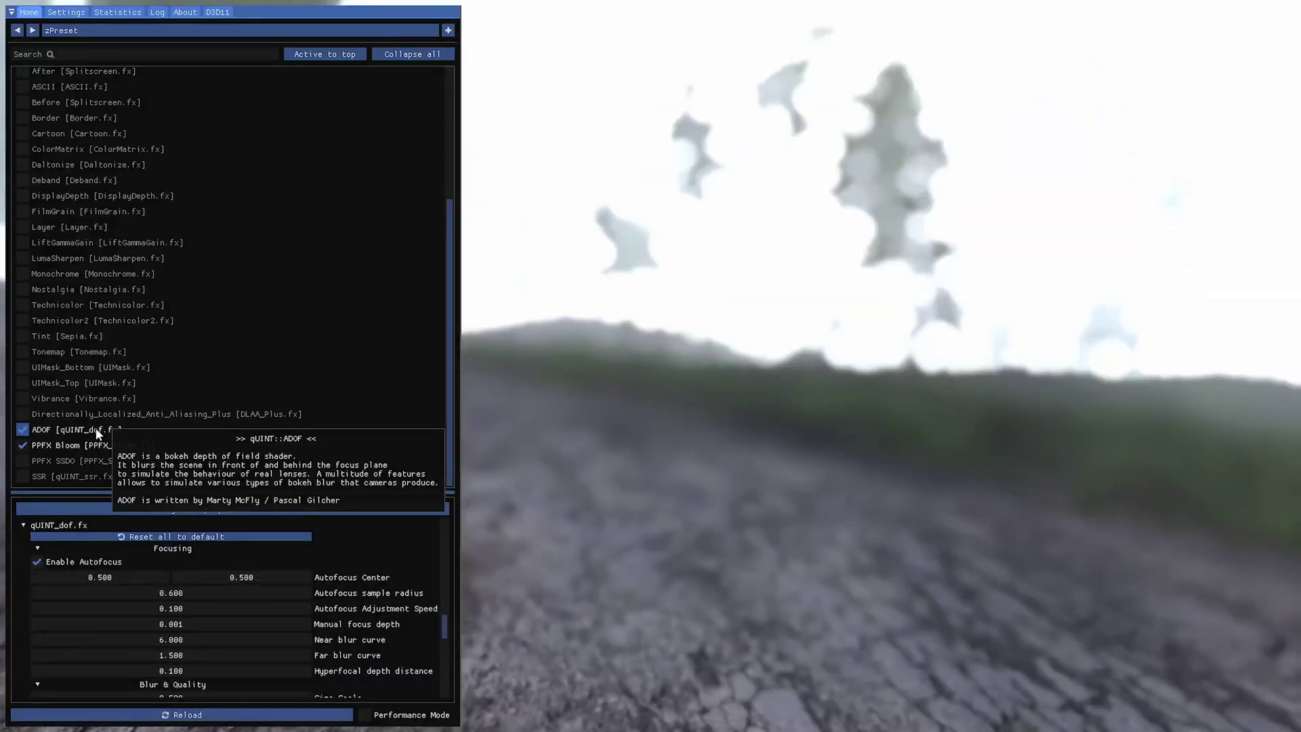
key(Home)
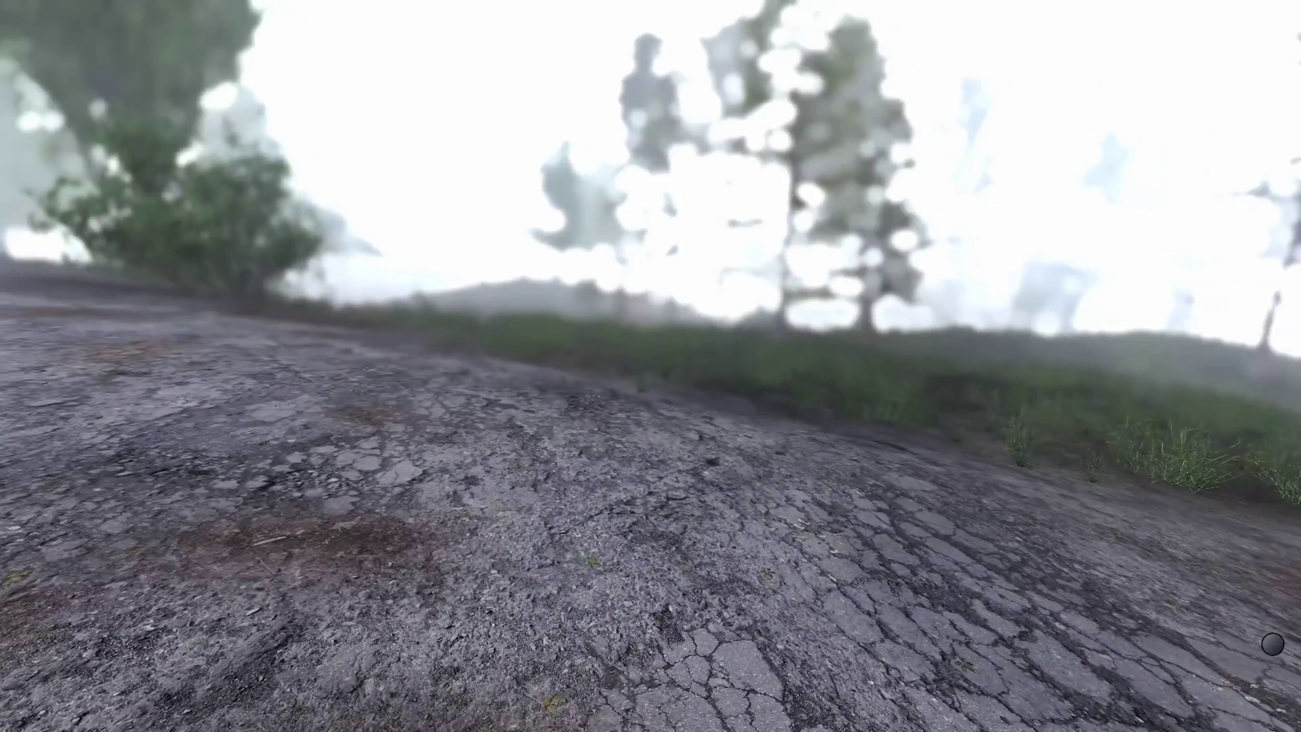
Check health in the inventory, then walk along the foggy road past the wrecked car
key(Tab)
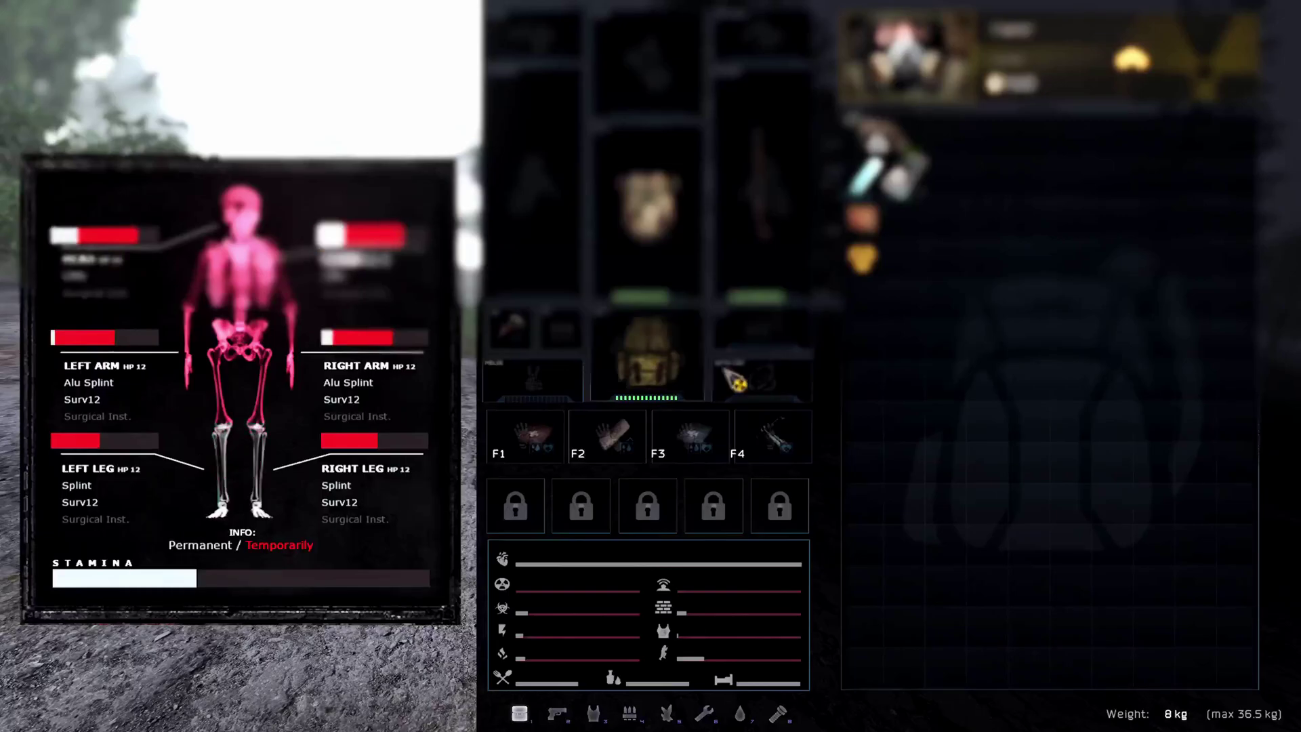
key(Tab)
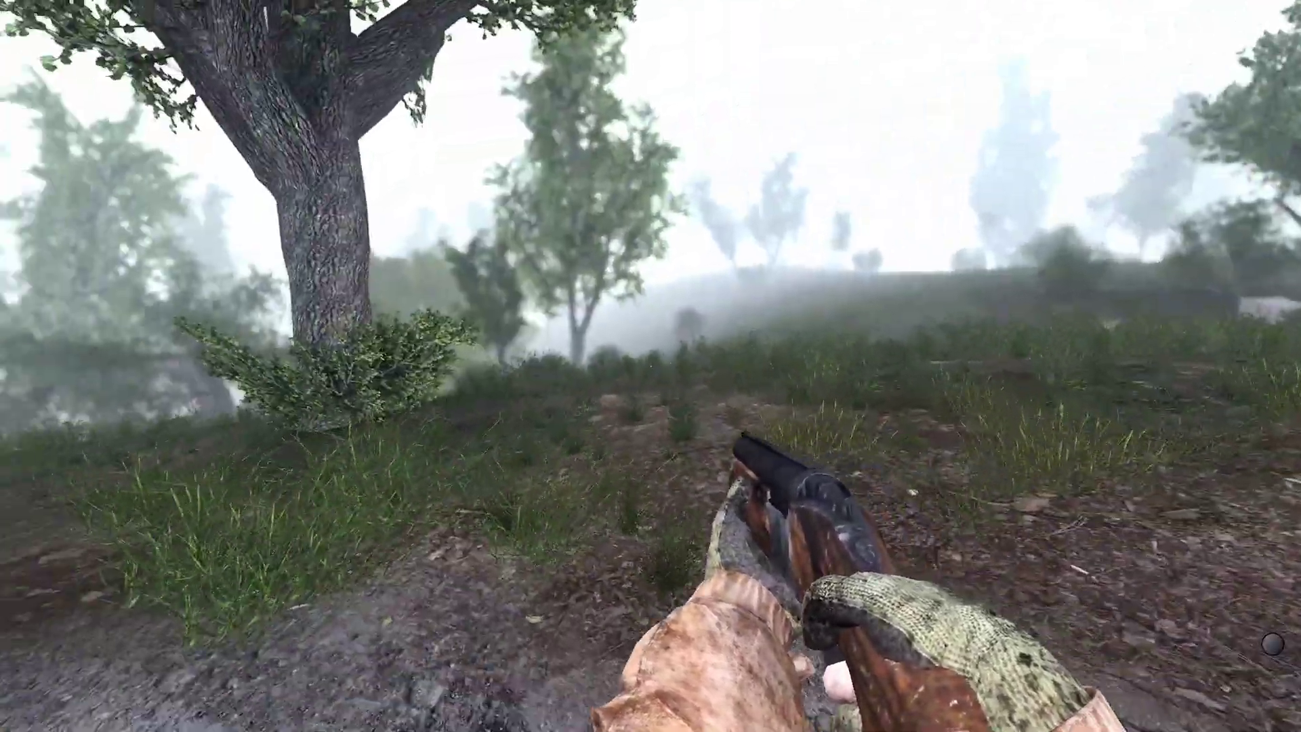
key(w)
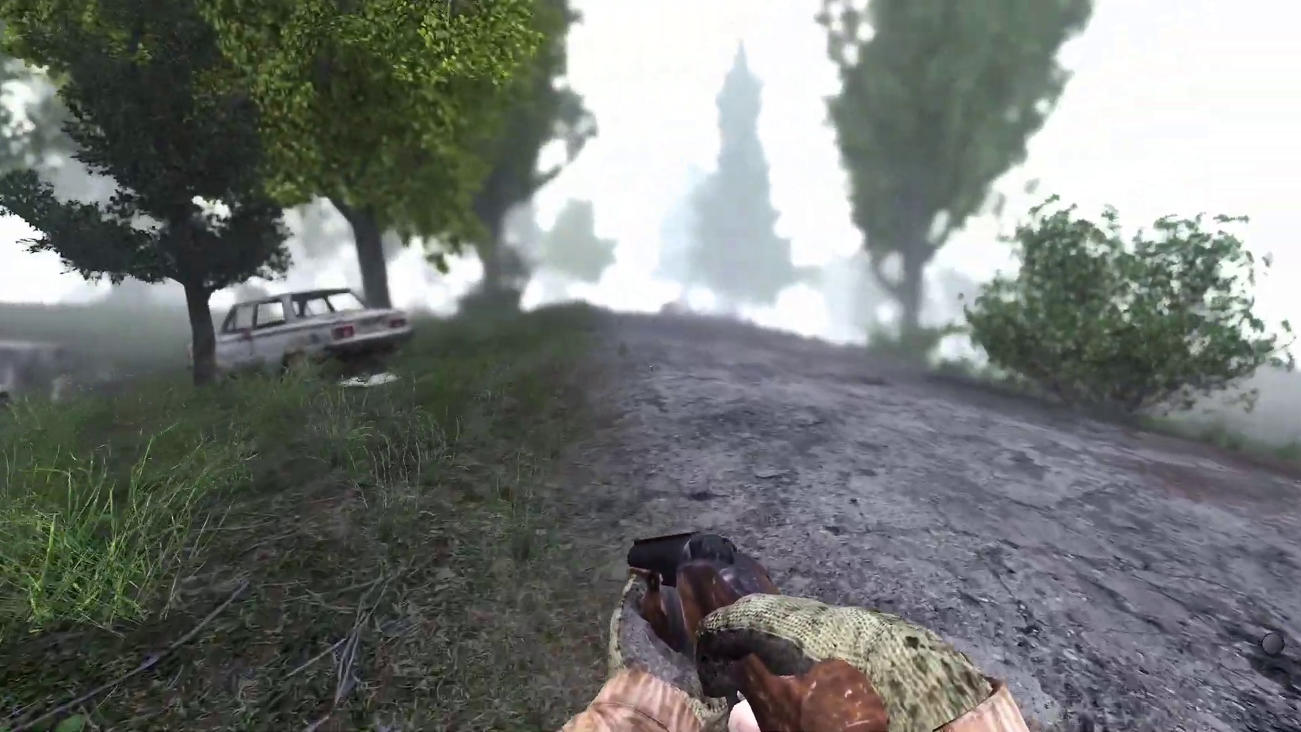
key(w)
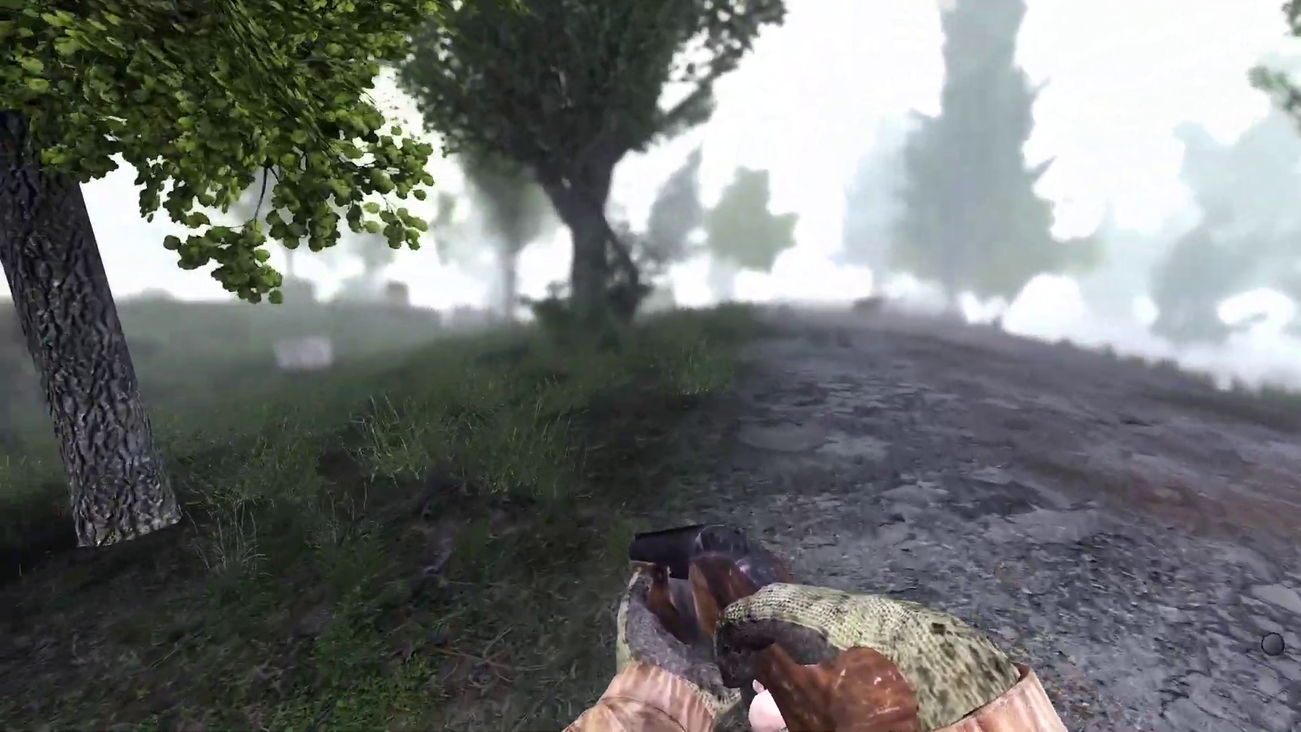